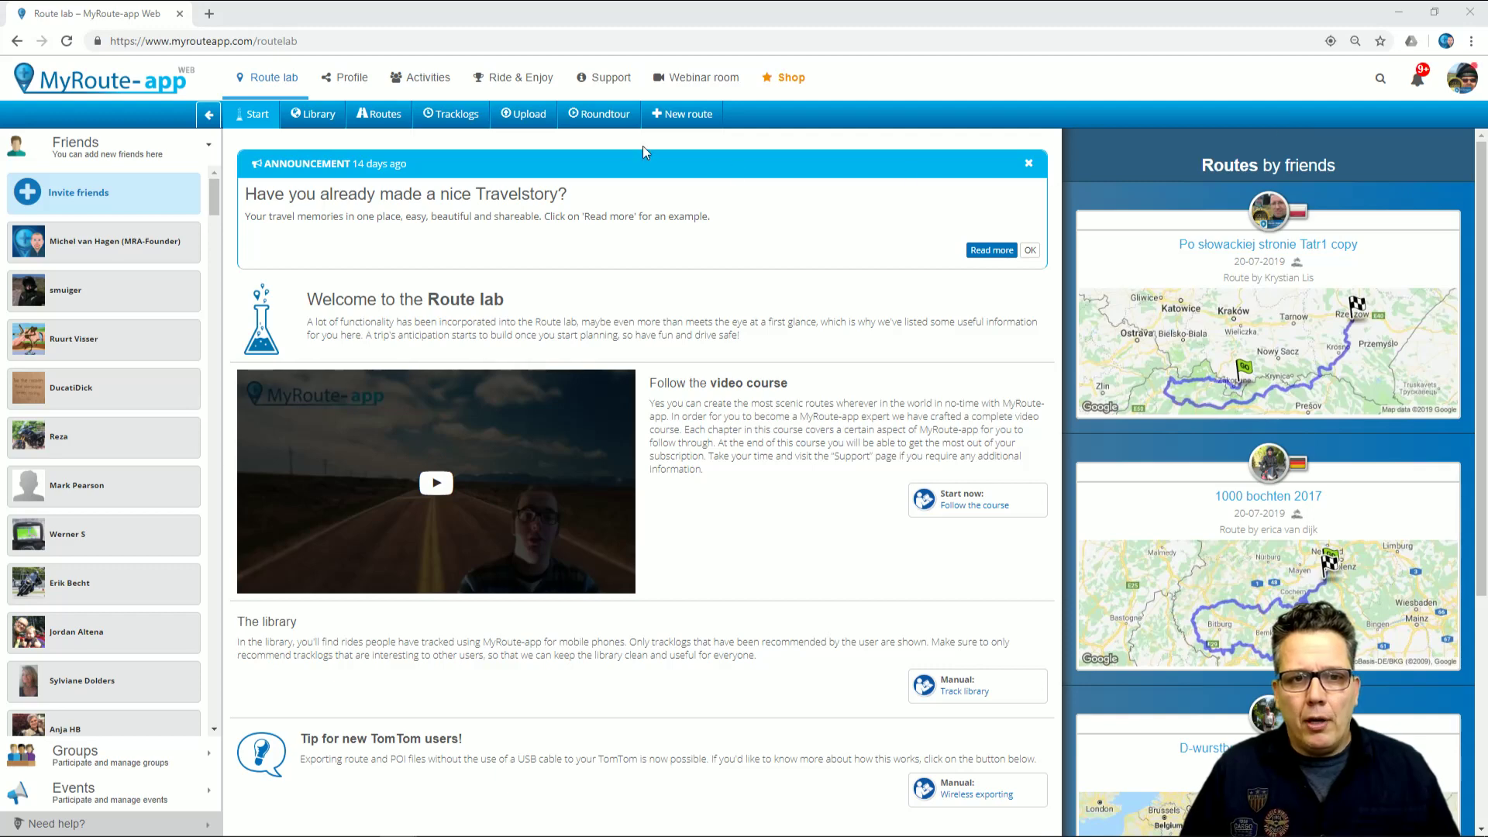
Open the Upload dialog, review the Route-track, Tracklog and POI tabs, then return to Route
click(524, 124)
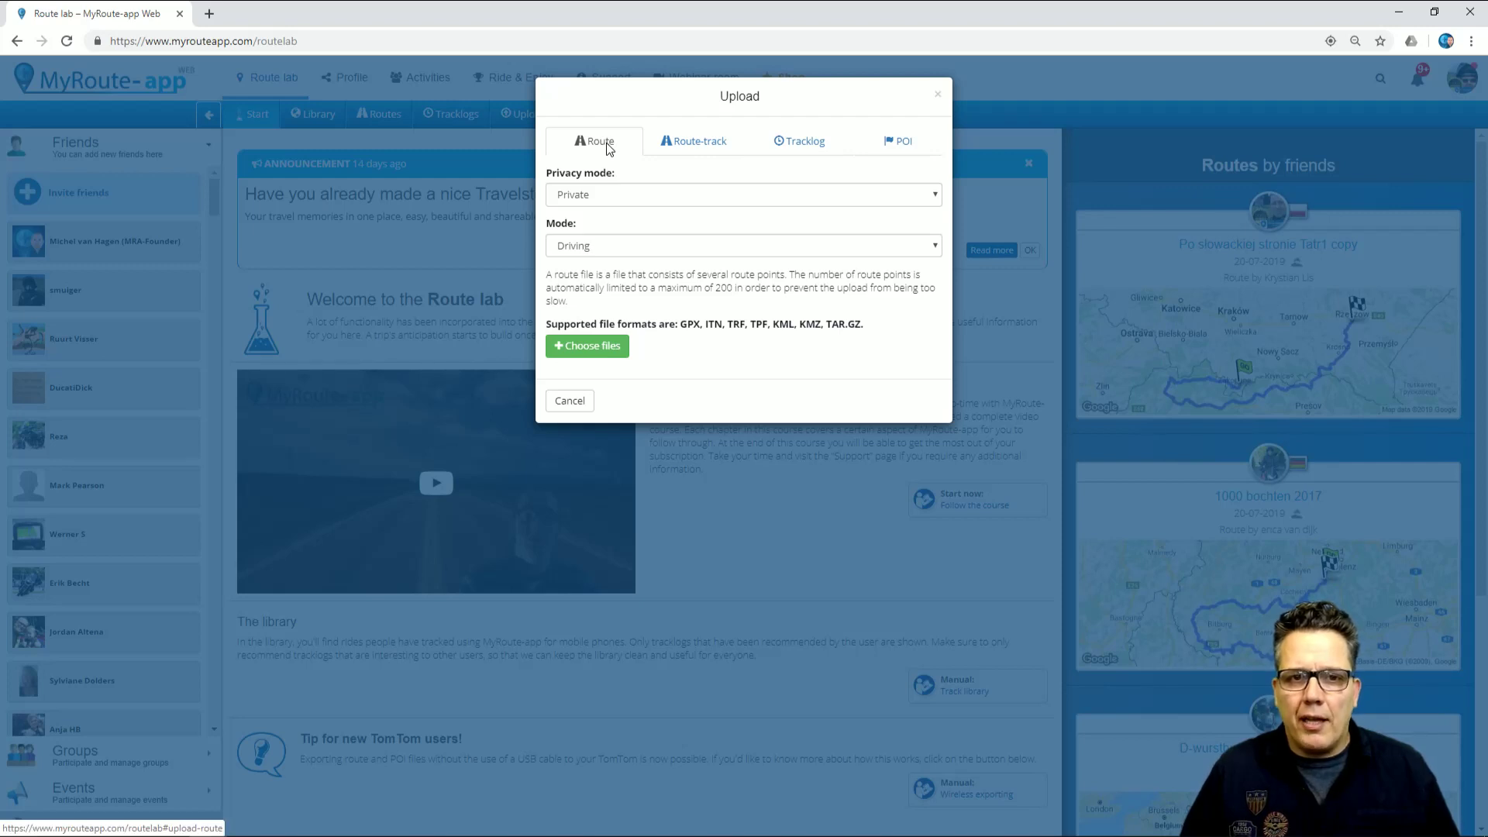
click(690, 154)
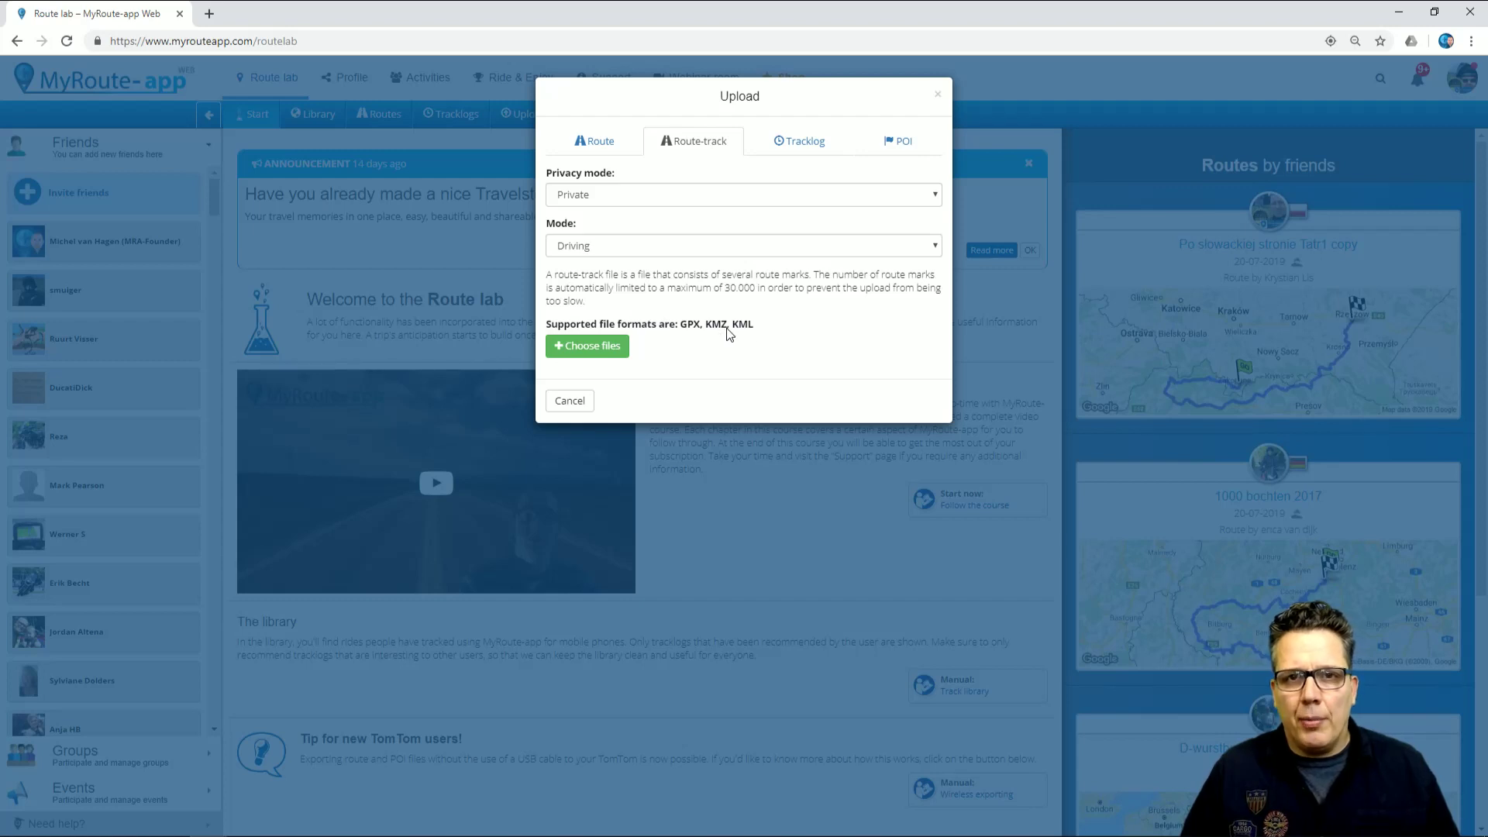
click(799, 146)
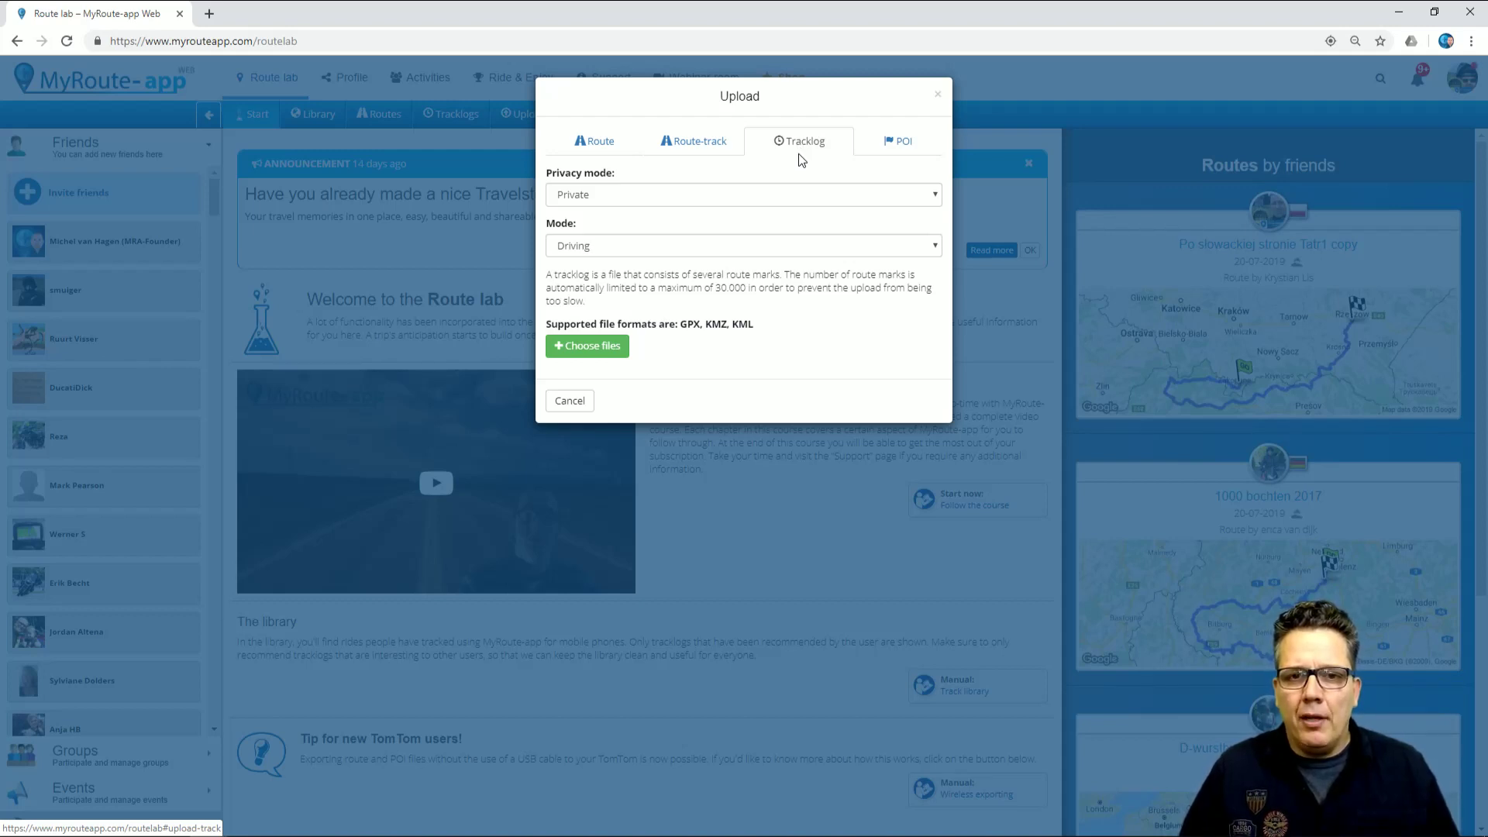
click(896, 148)
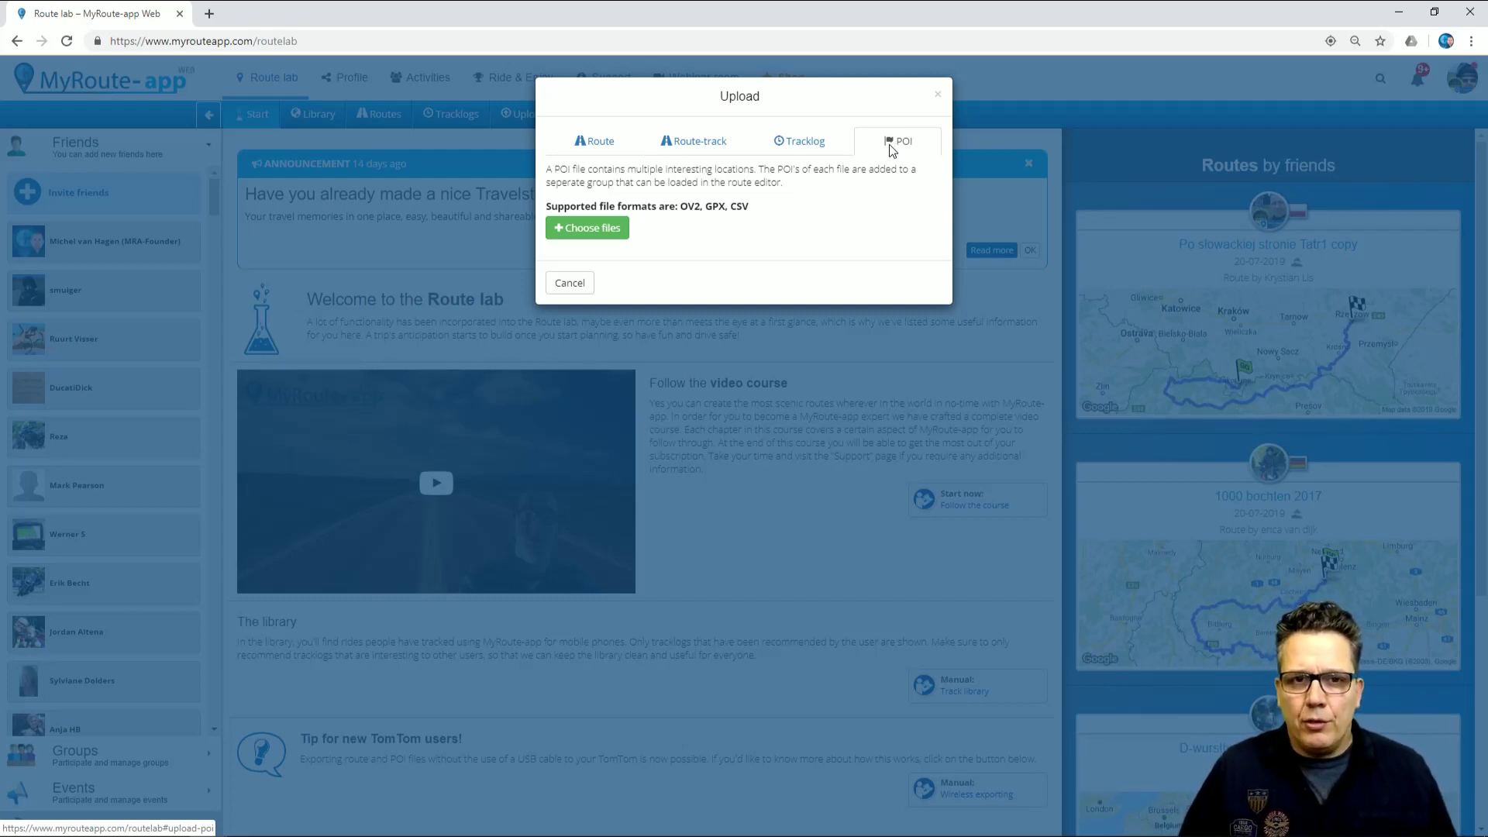
click(603, 149)
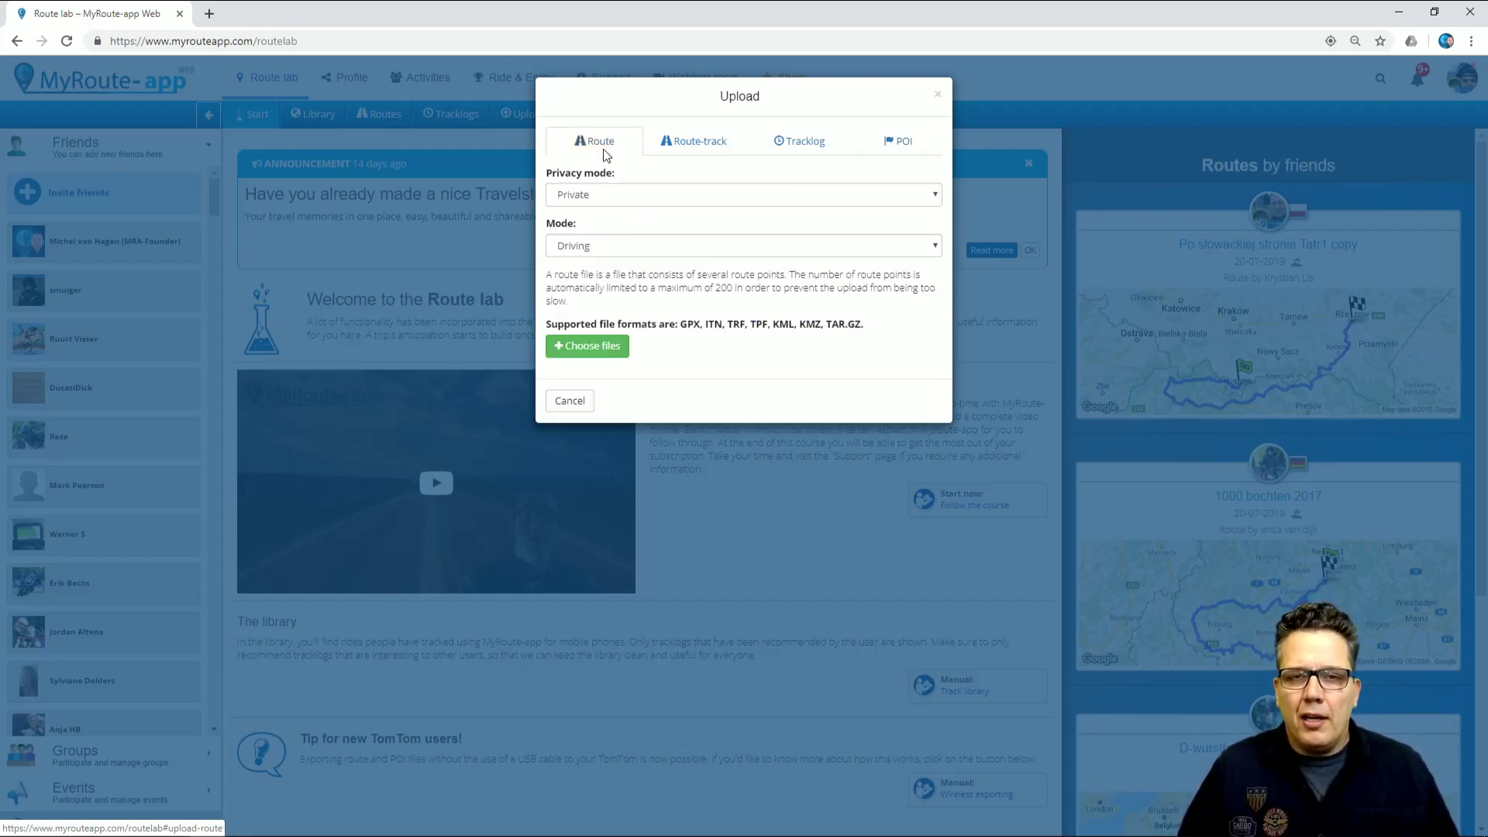
Keep privacy Private and mode Driving, and add the Pembrokeshire round-trip GPX file to the upload
click(606, 195)
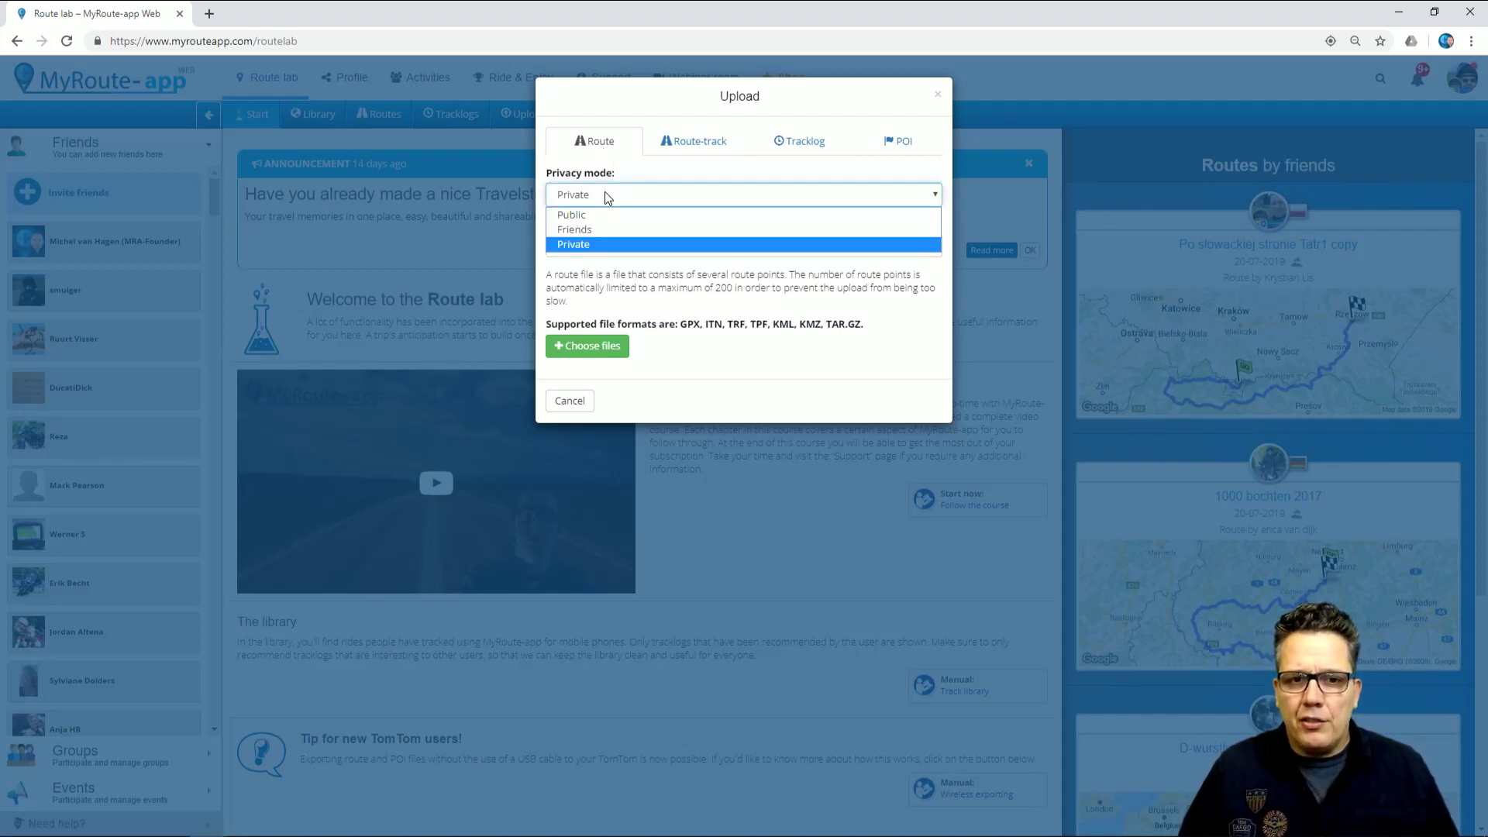
click(605, 195)
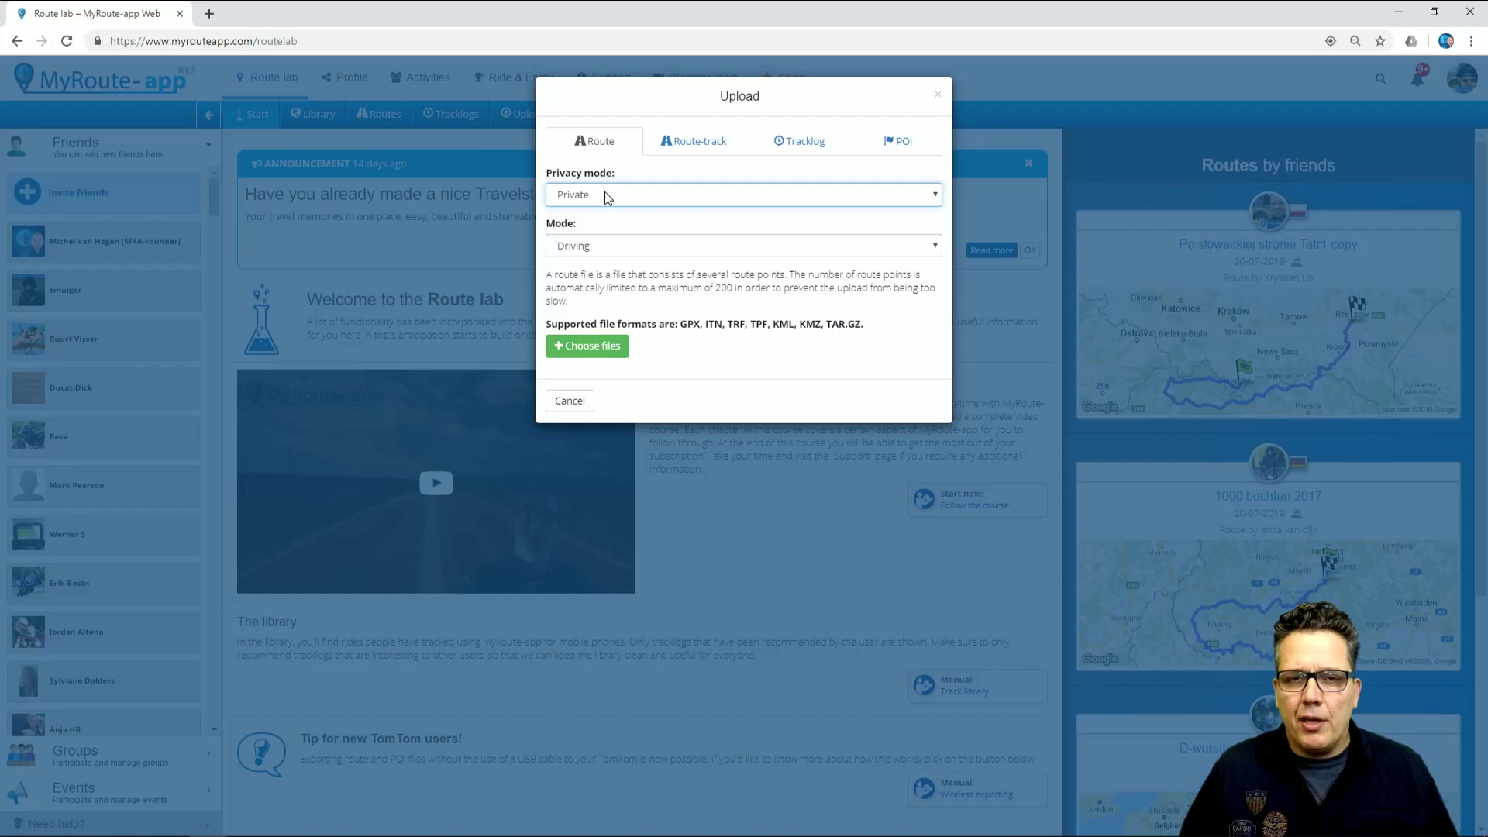
click(603, 246)
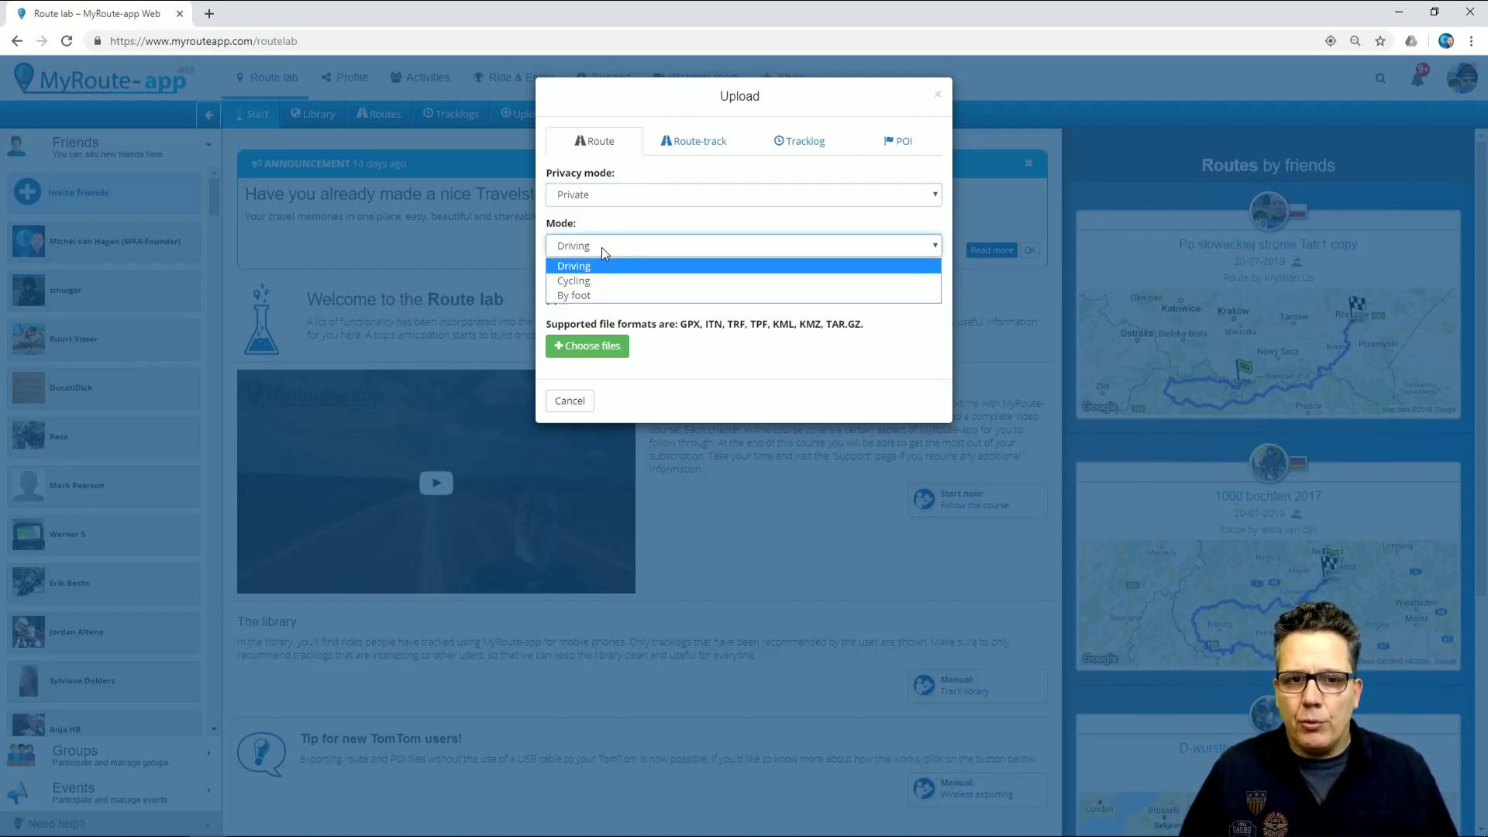
click(601, 248)
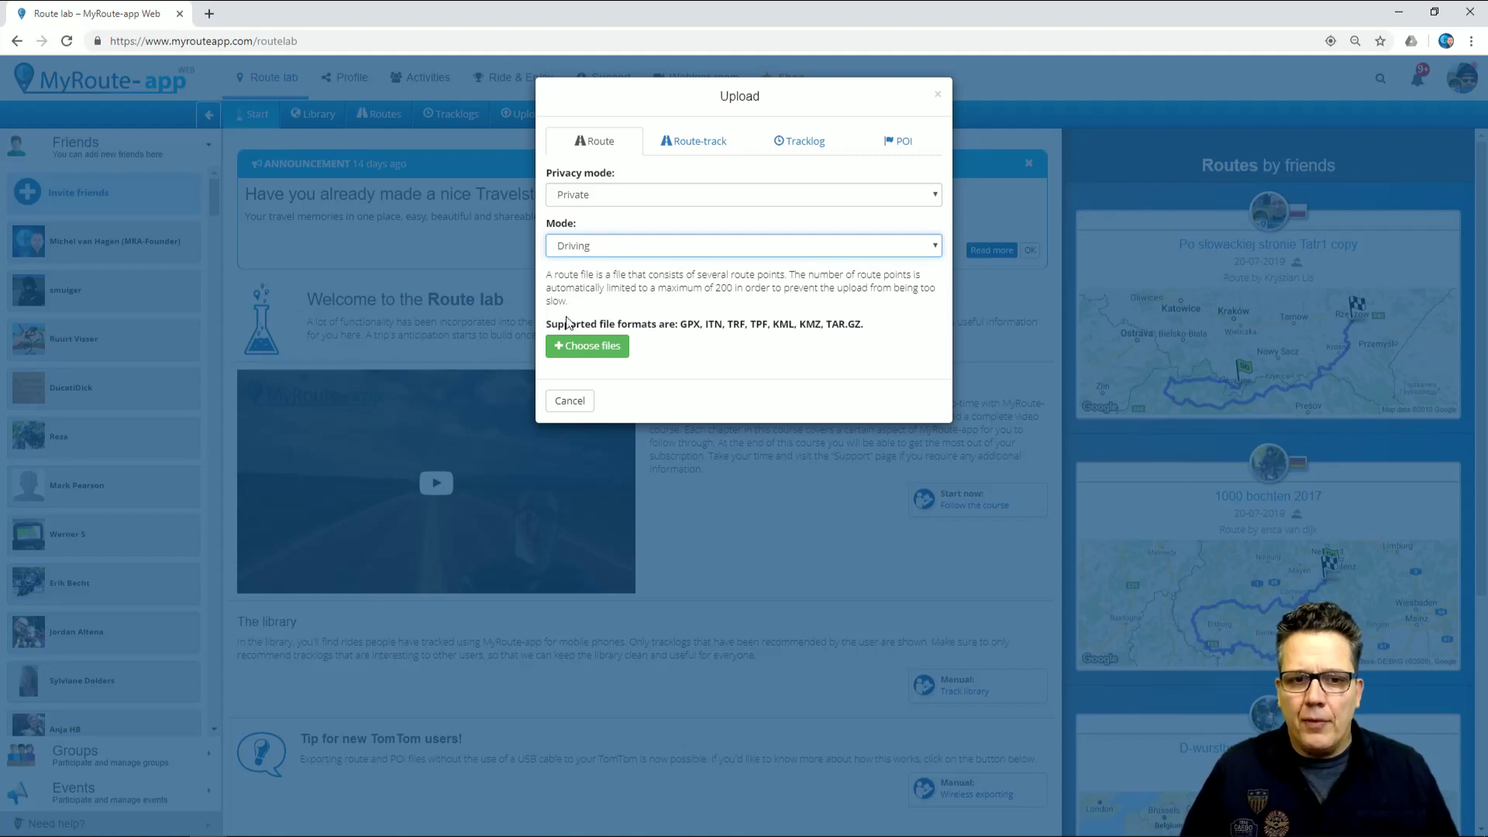
click(571, 349)
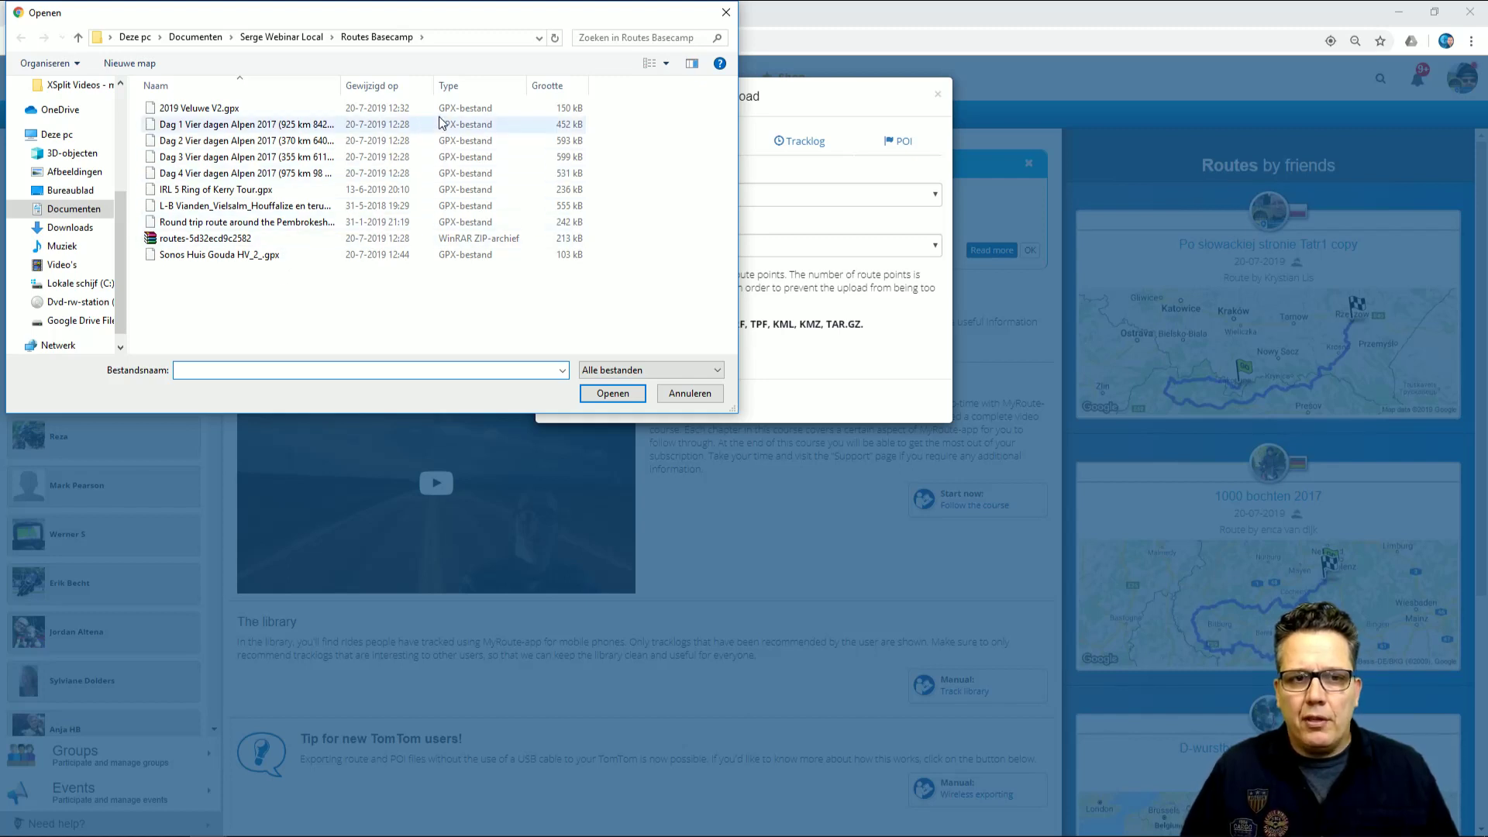
click(295, 222)
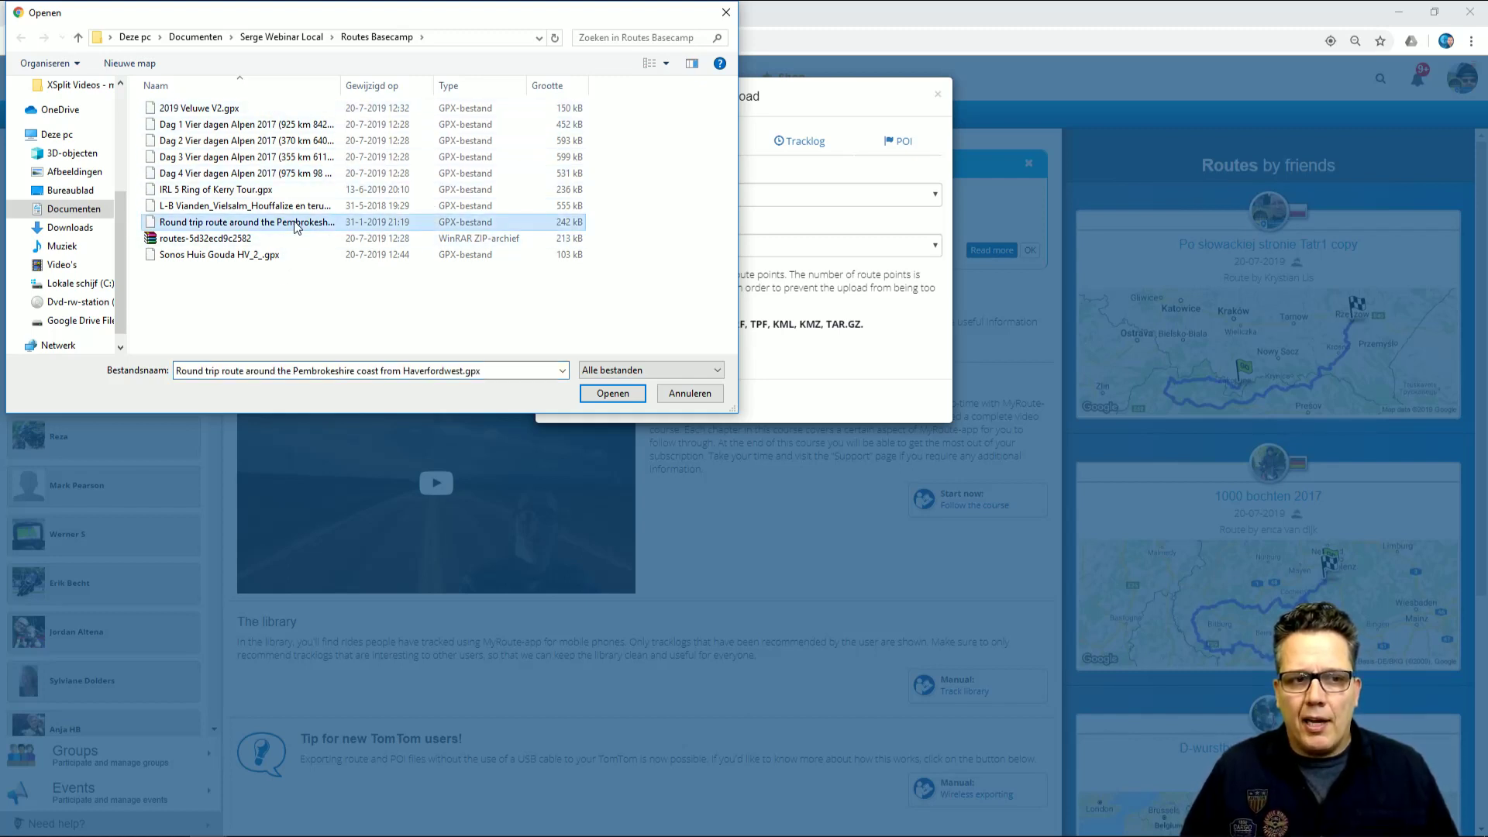
click(615, 397)
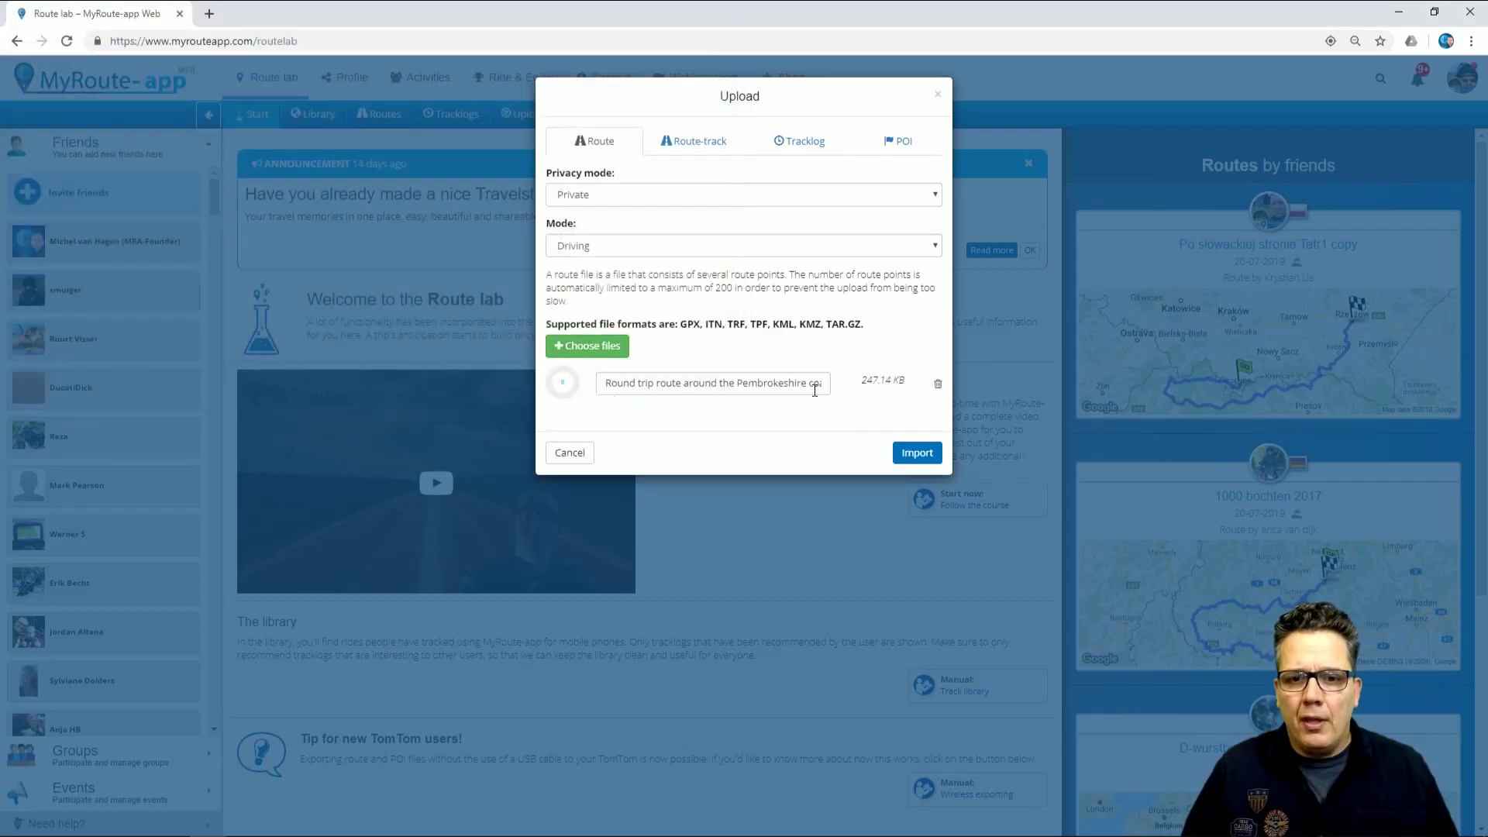
Import the Pembrokeshire route, open it, and display it on Google Maps
click(917, 454)
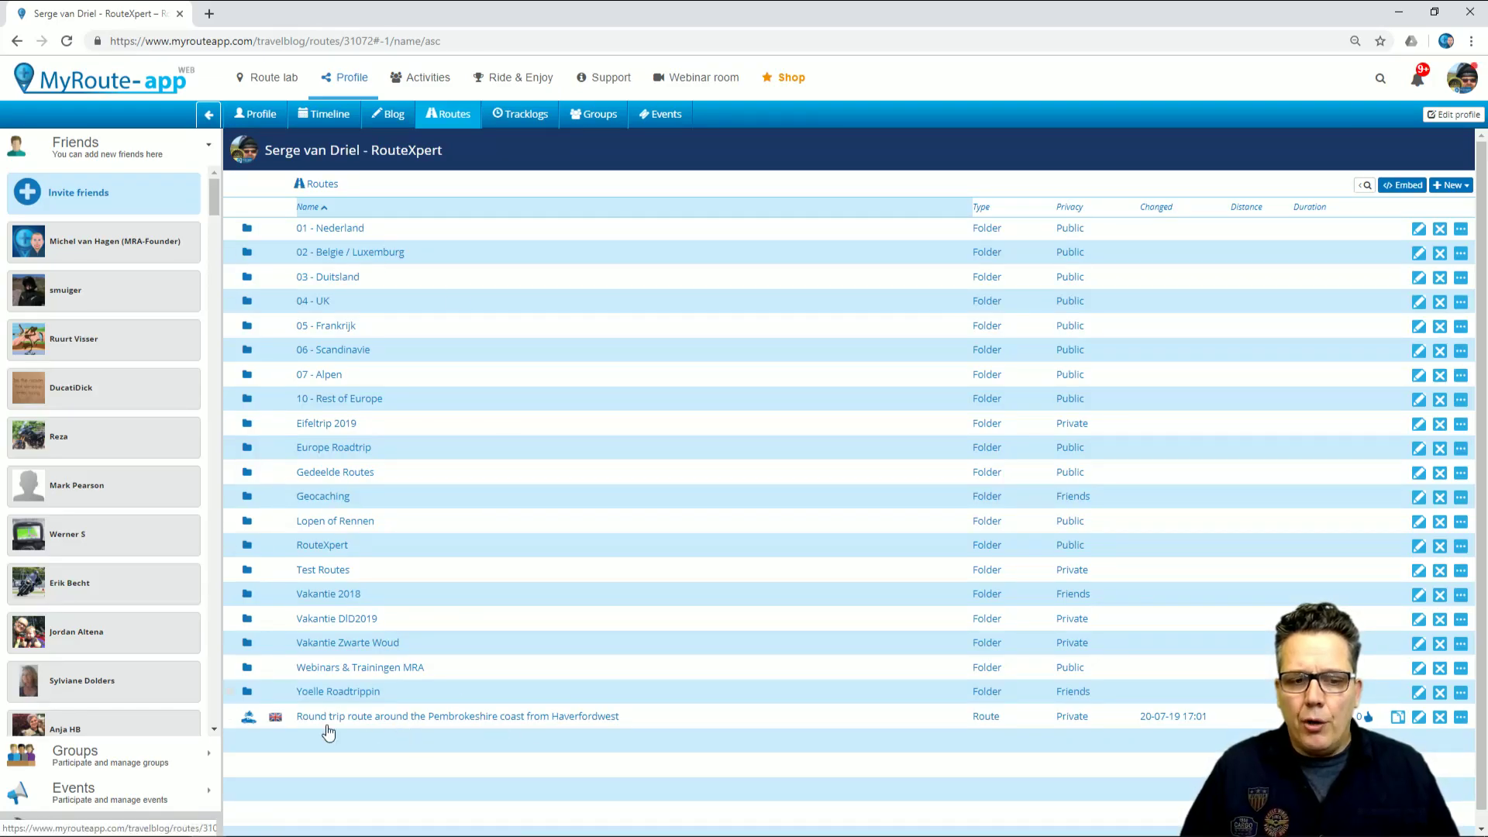
click(425, 717)
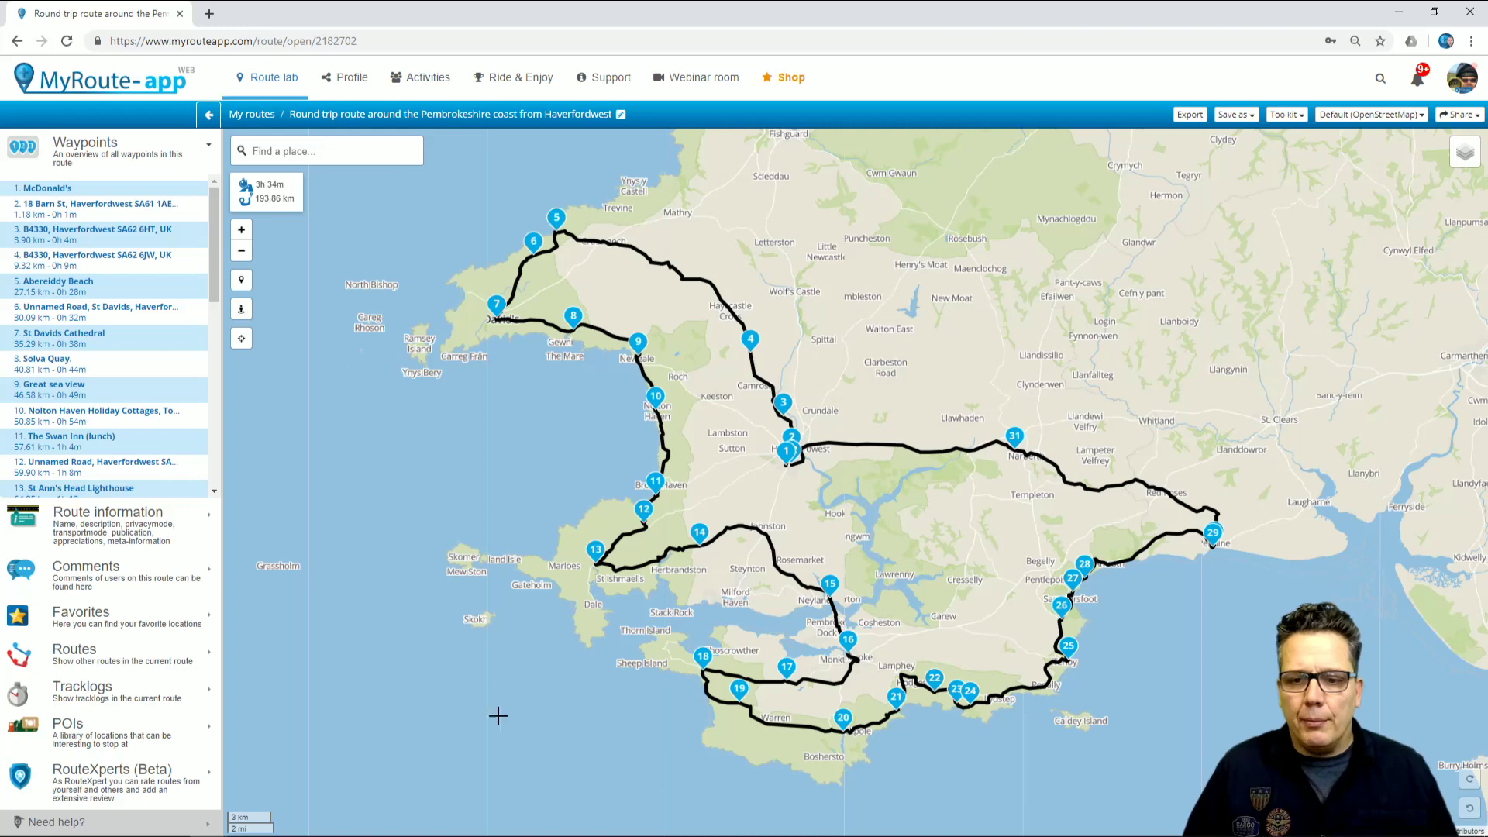
click(1392, 118)
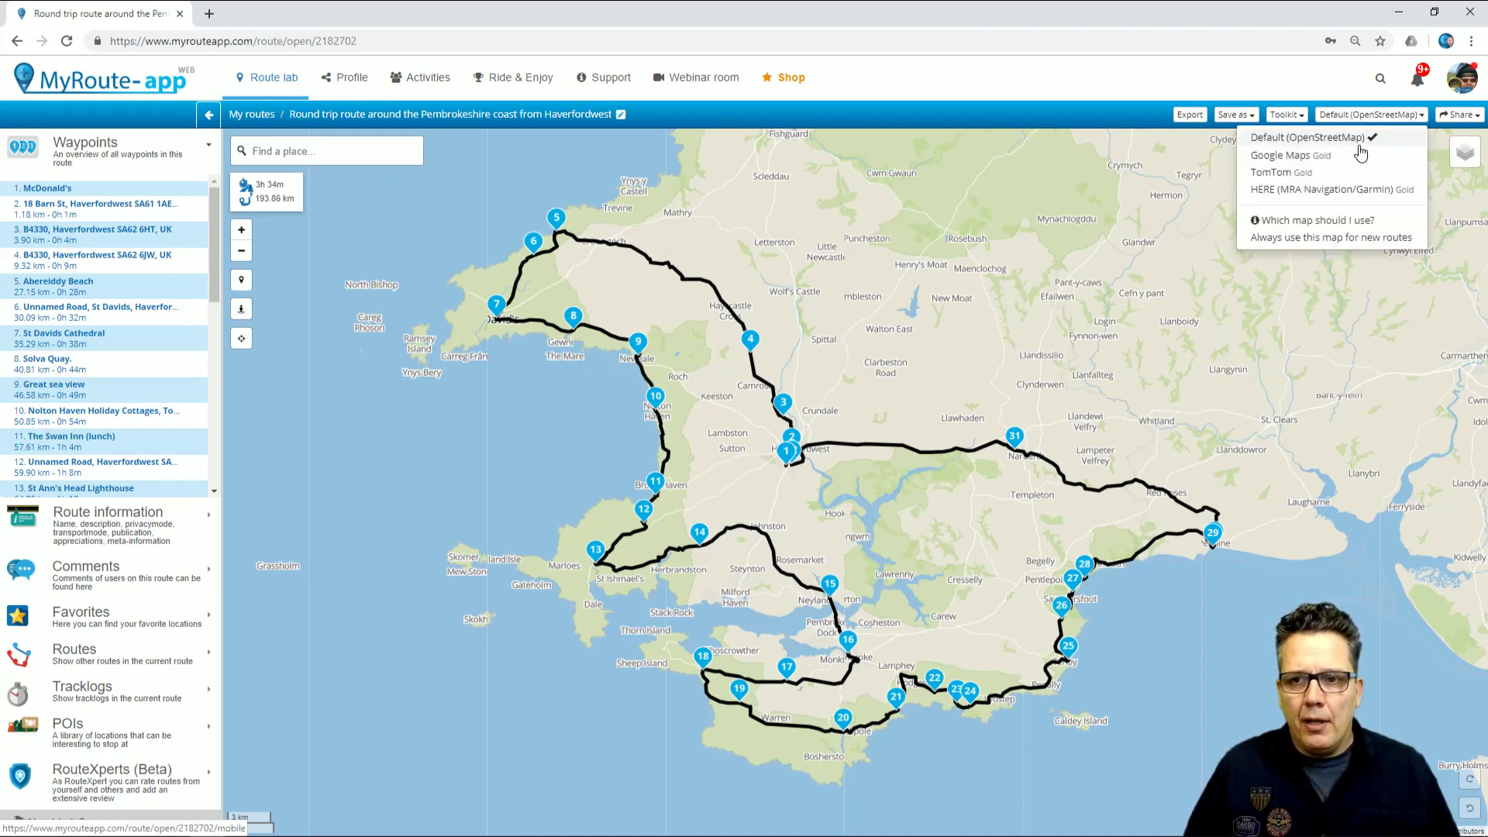
click(1323, 151)
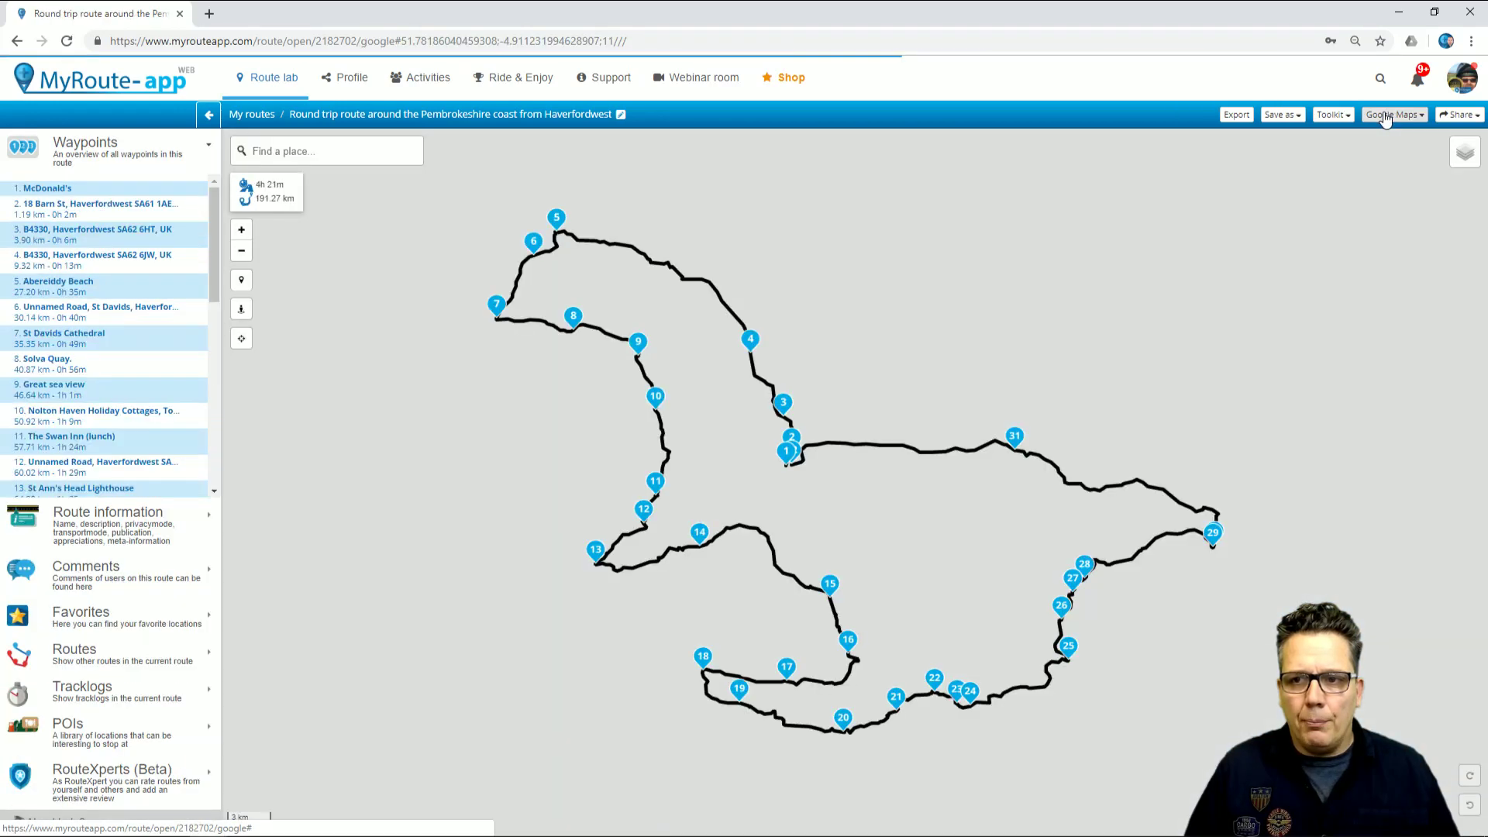
Switch the route's map to TomTom, then to HERE
click(1387, 115)
click(1333, 172)
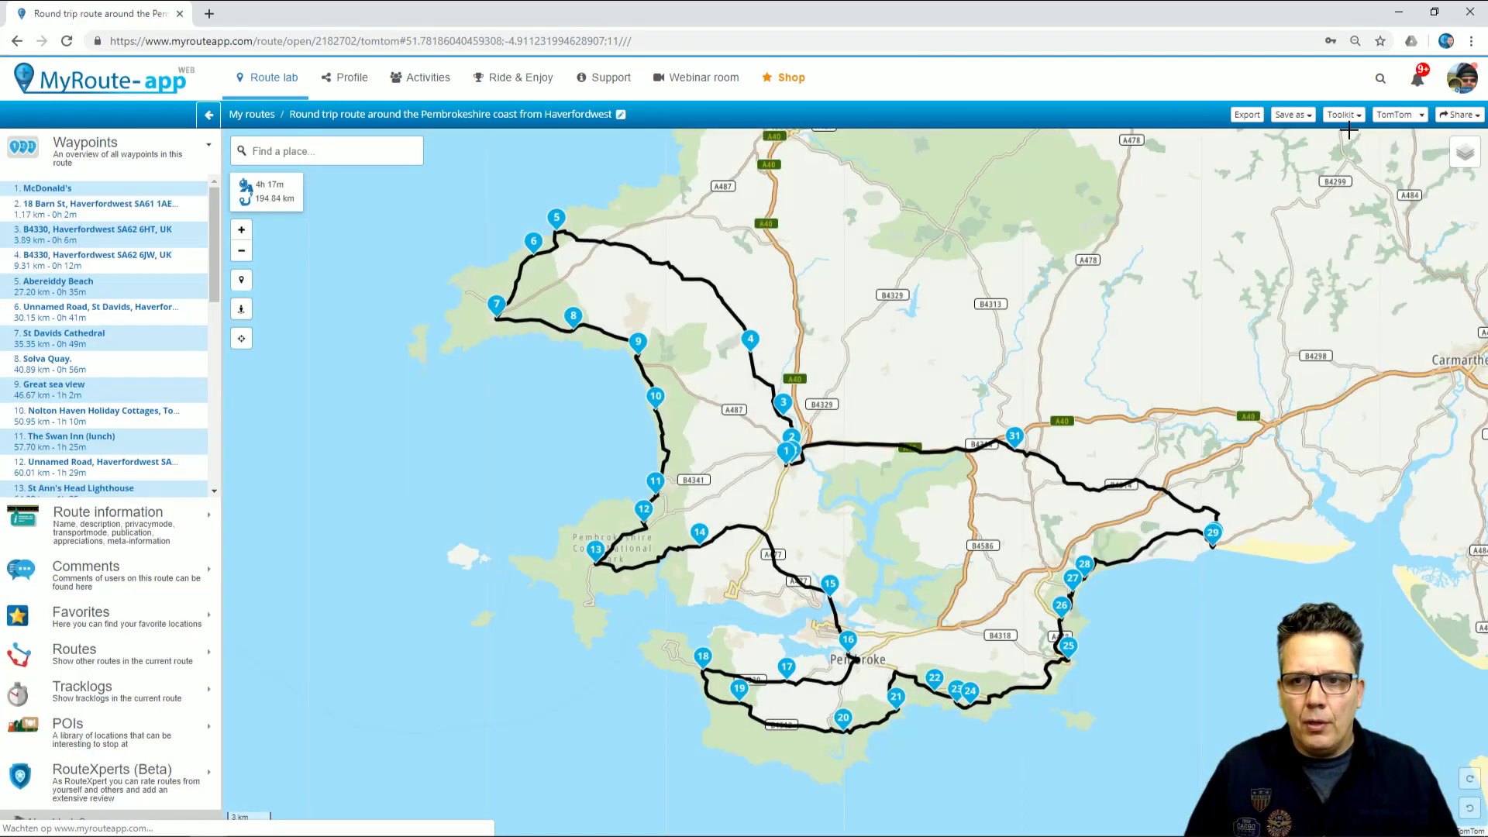
click(1393, 114)
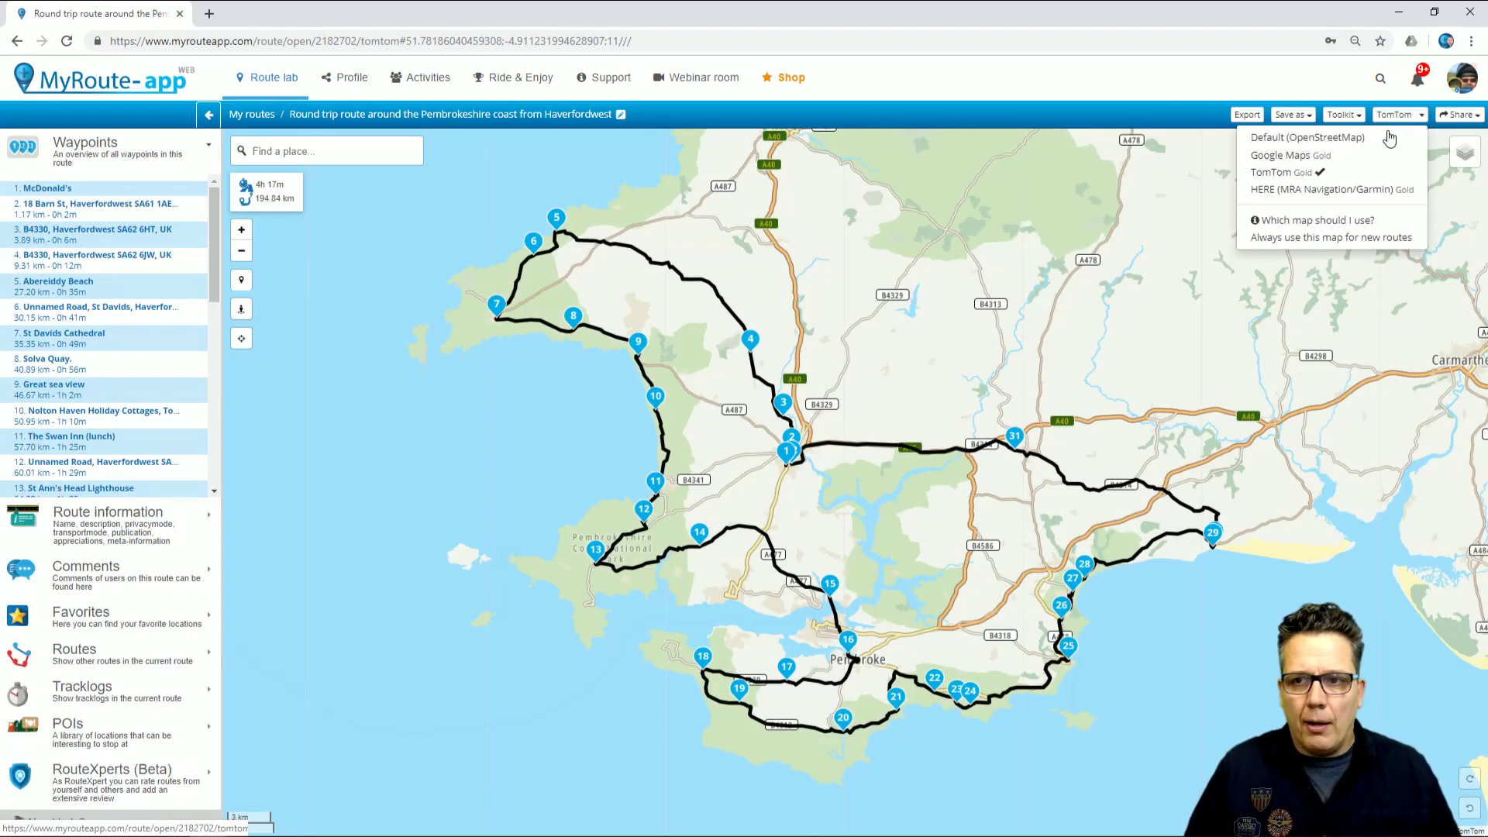
click(1370, 193)
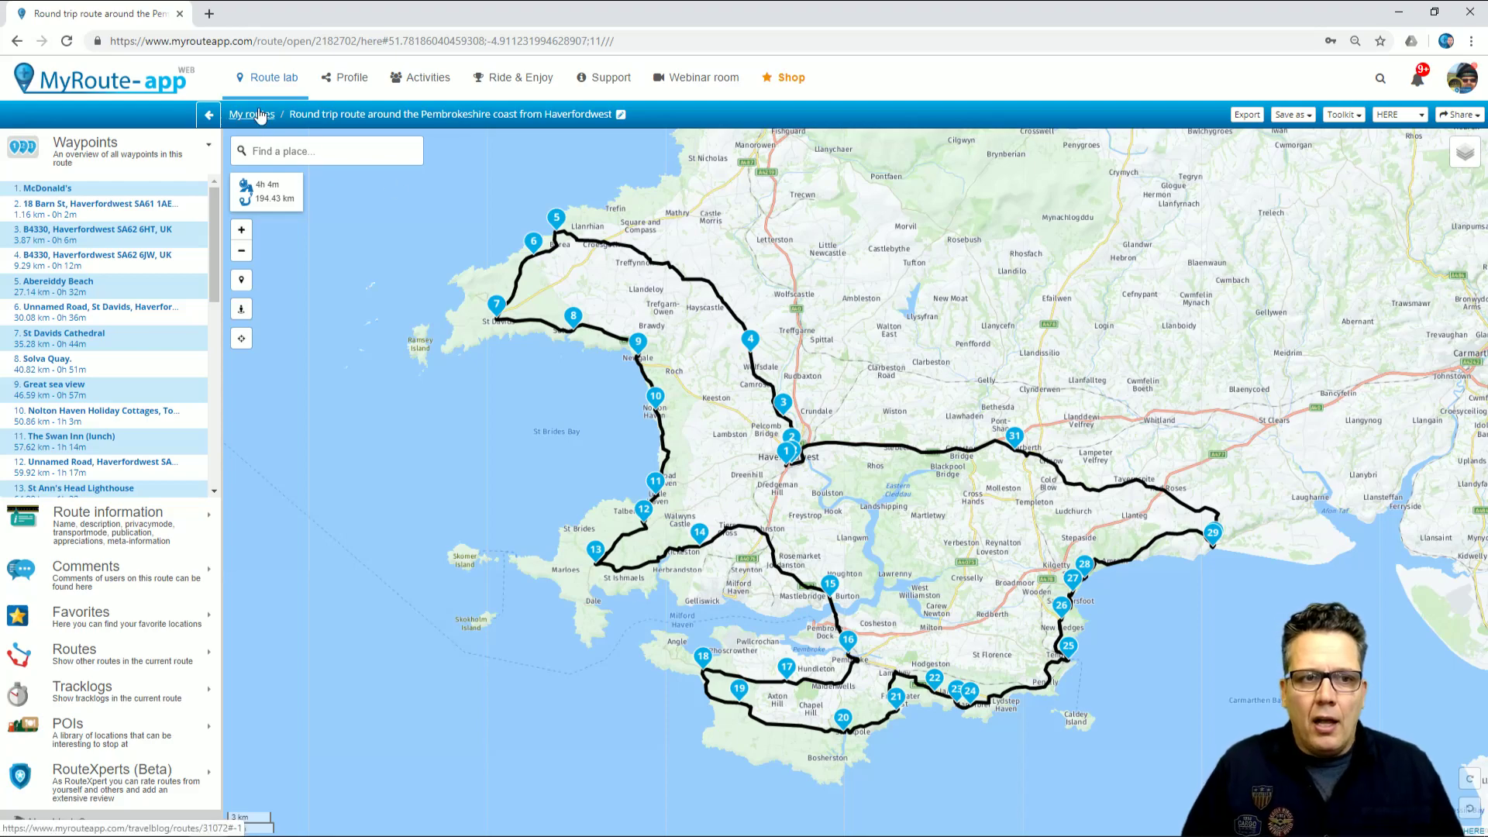
Upload Sonos Huis Gouda HV_2_.gpx as a route-track, import it, and open it on the map
click(268, 84)
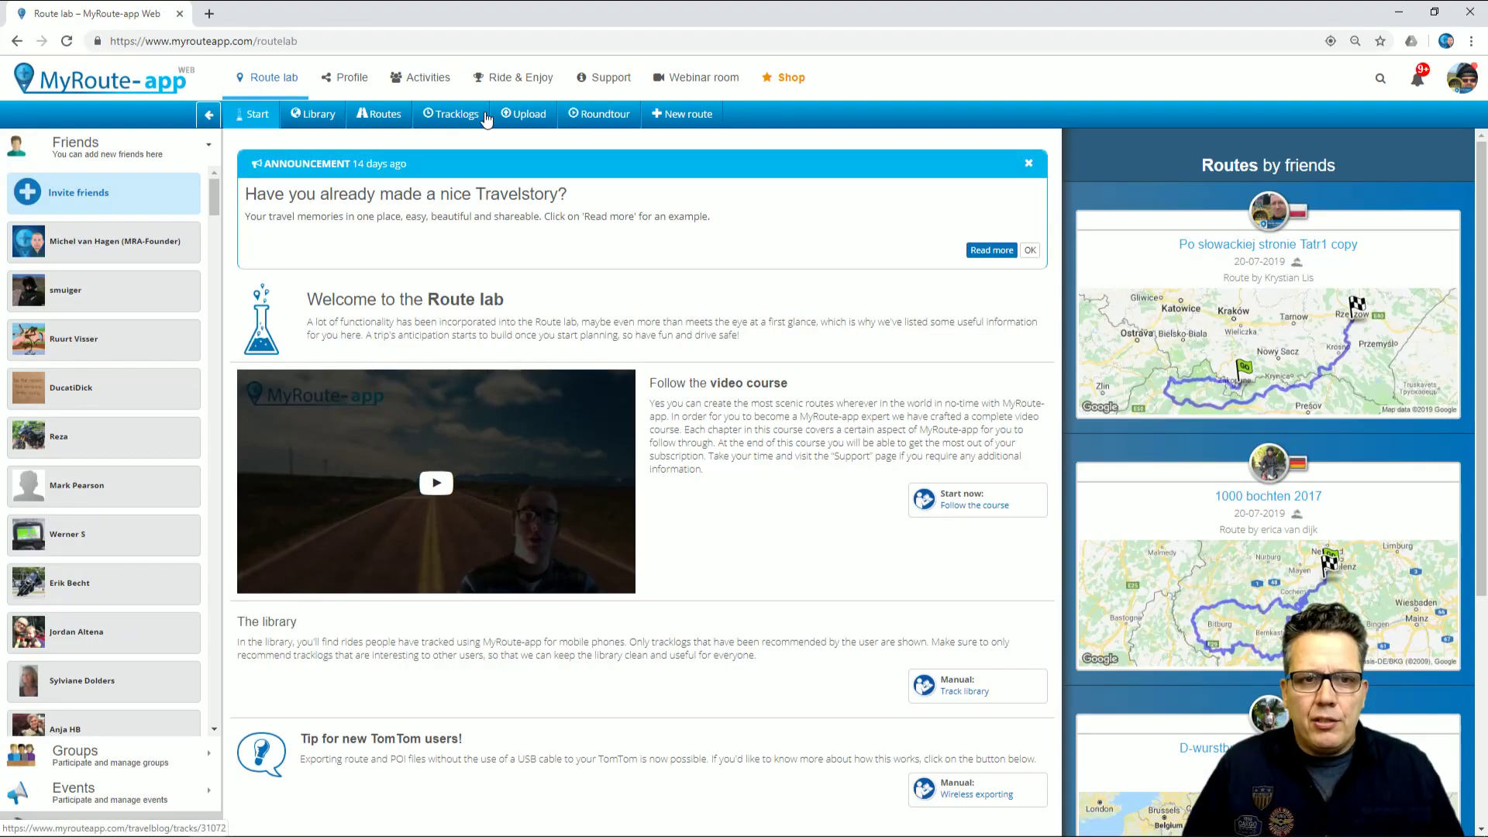
click(524, 114)
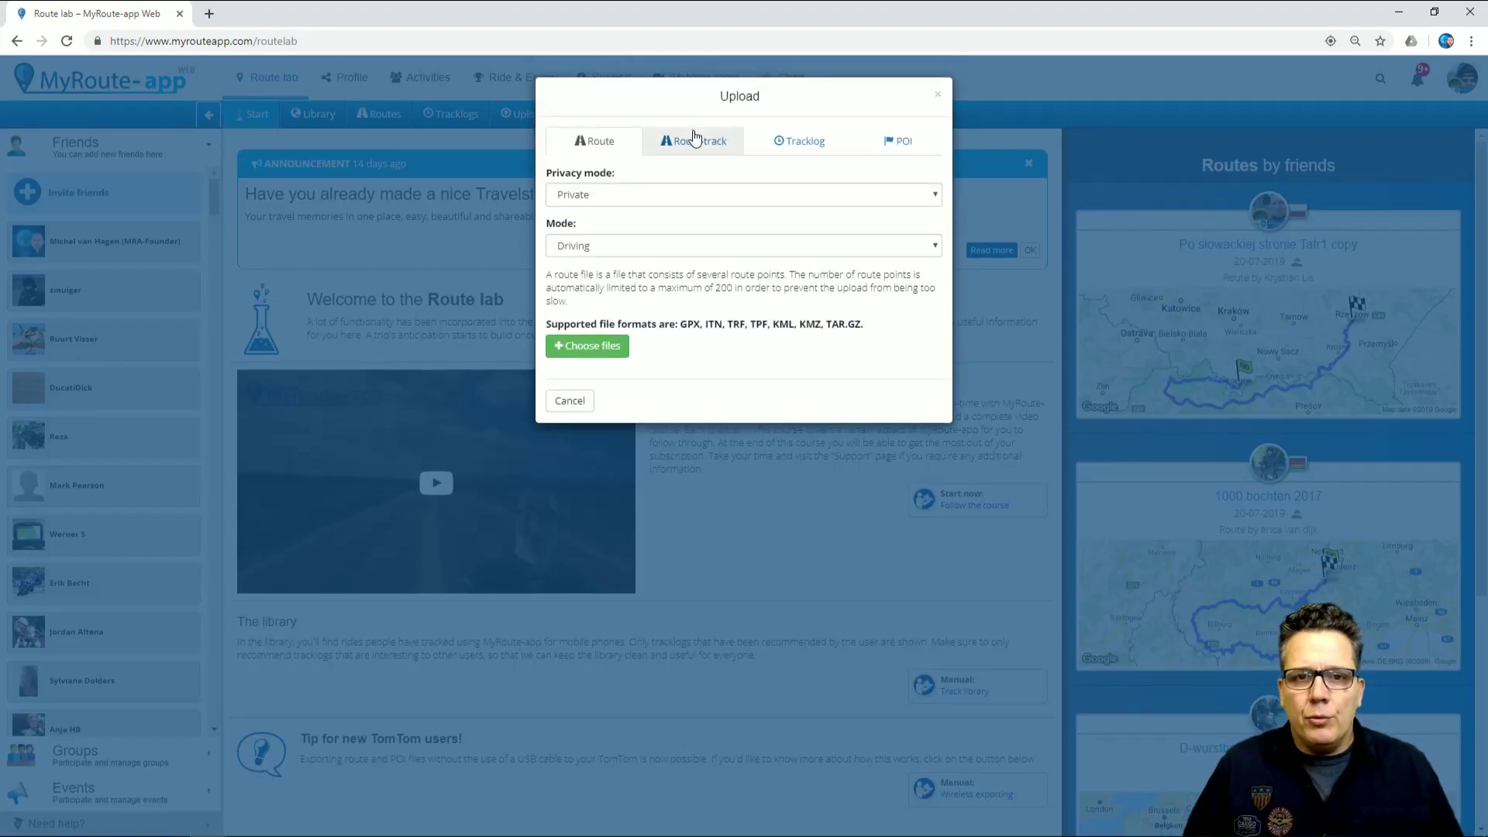
click(696, 140)
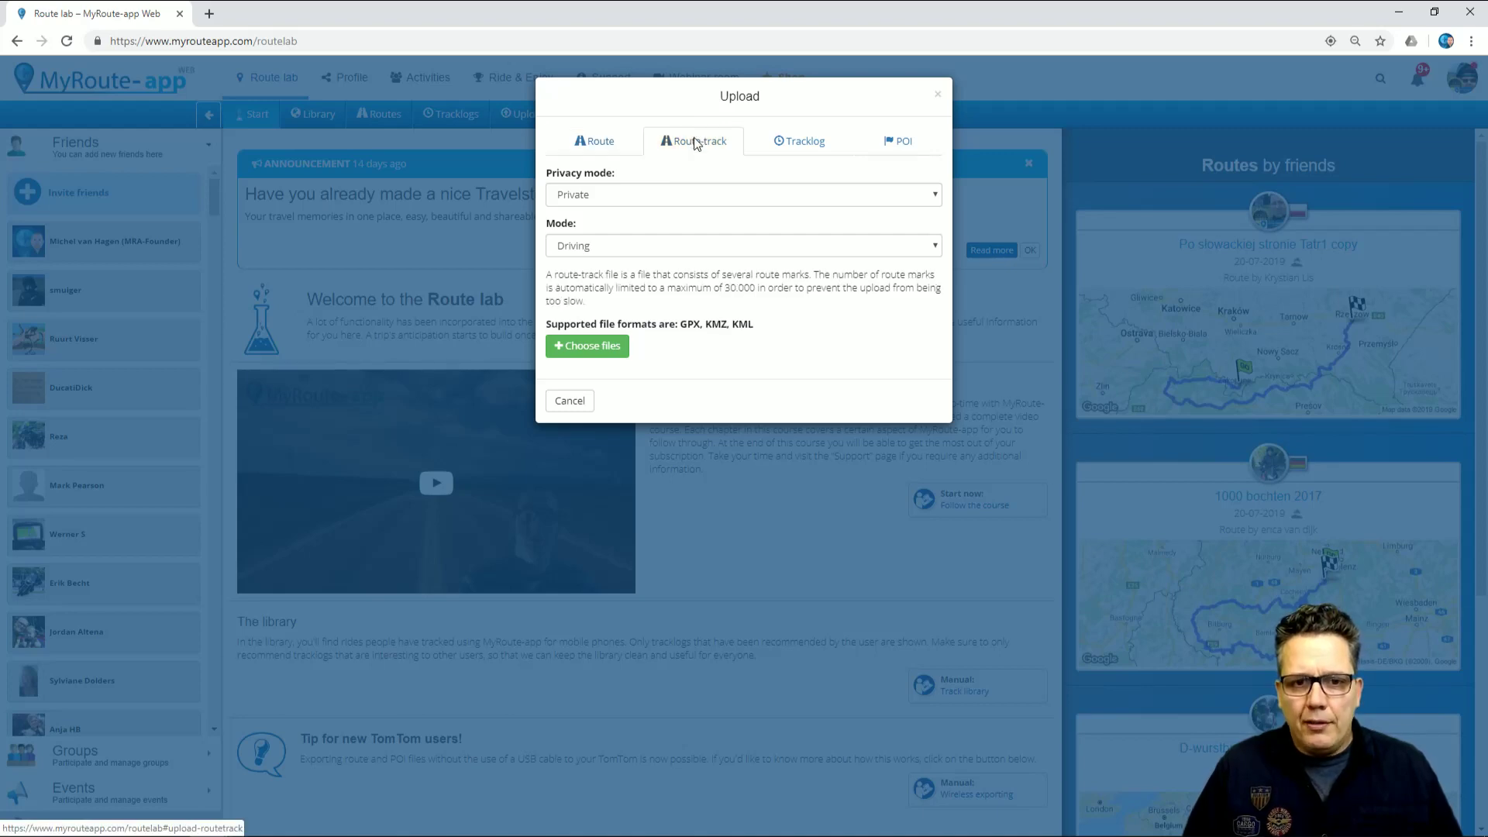
click(593, 345)
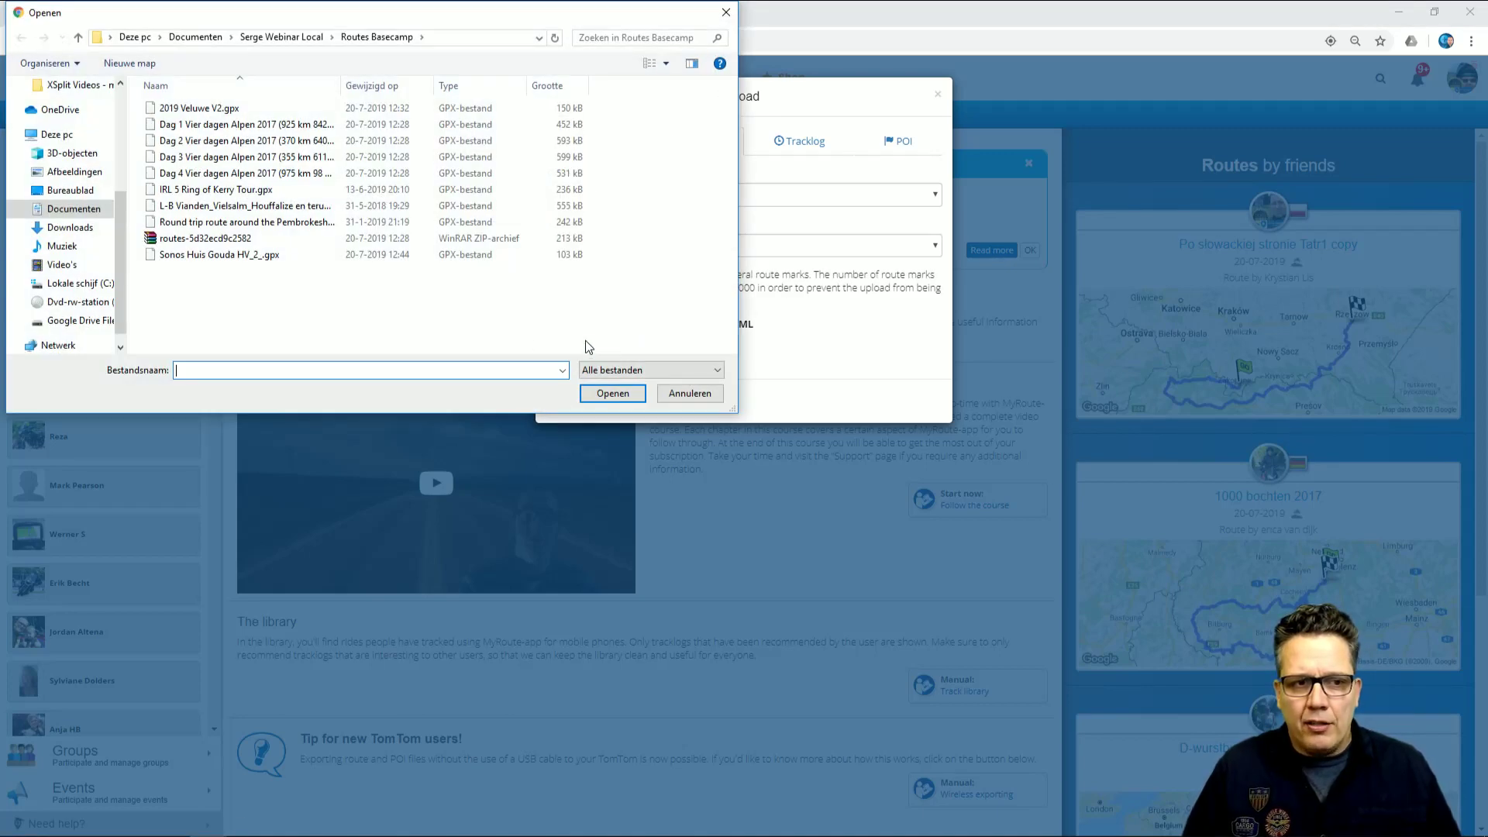
click(216, 257)
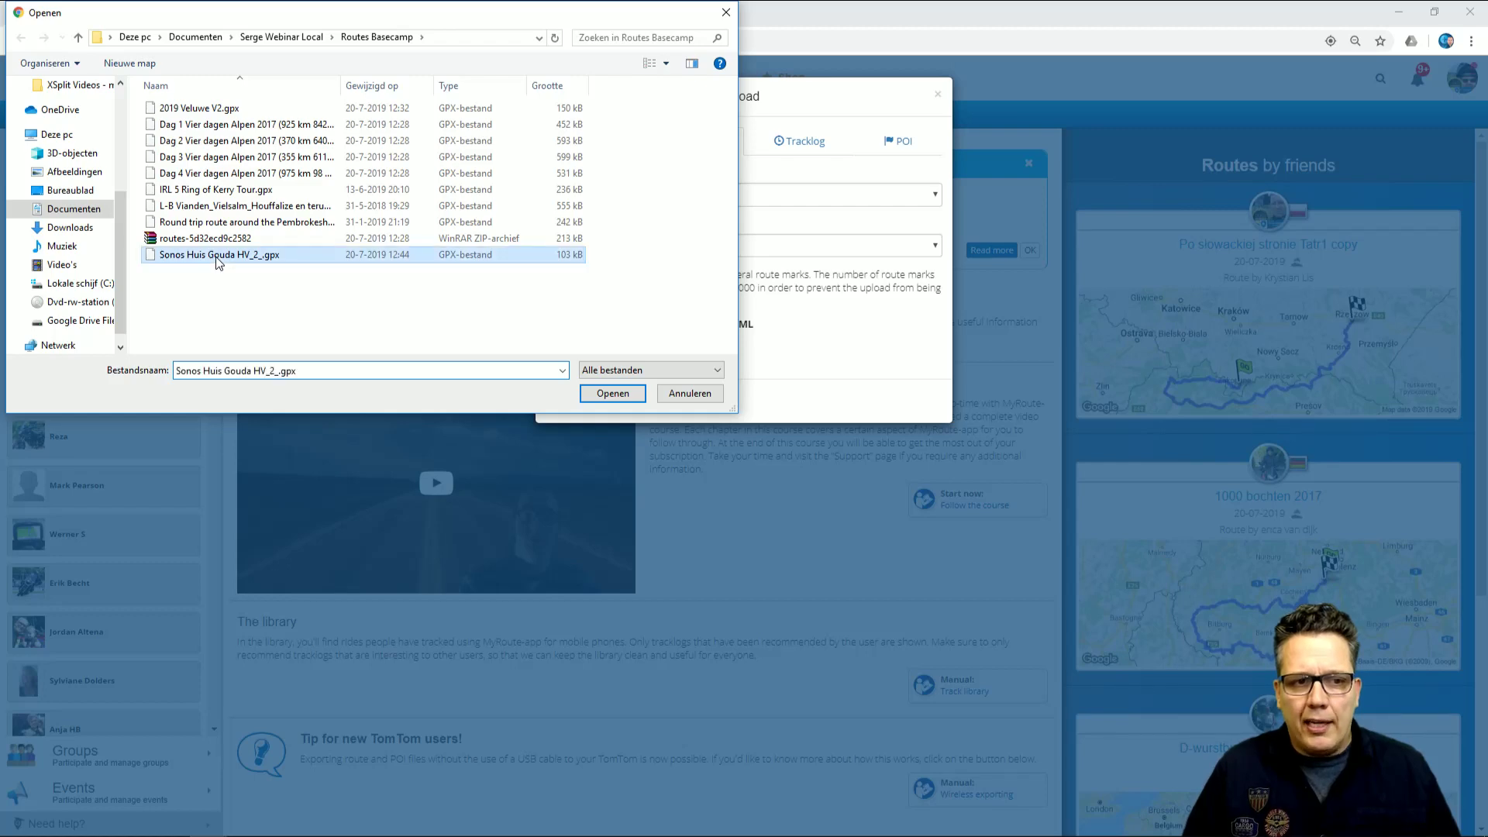
click(634, 393)
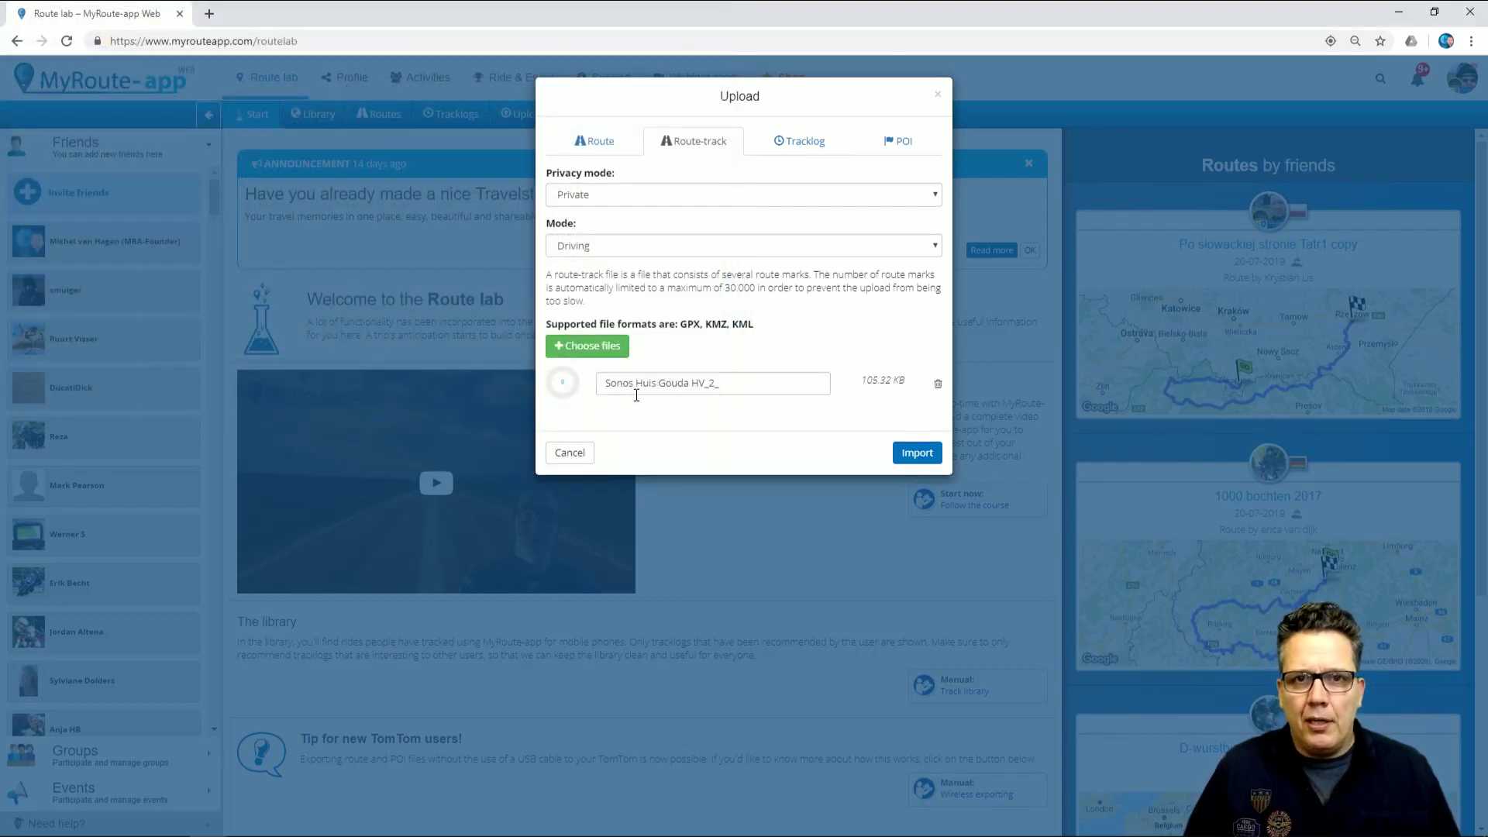
click(918, 441)
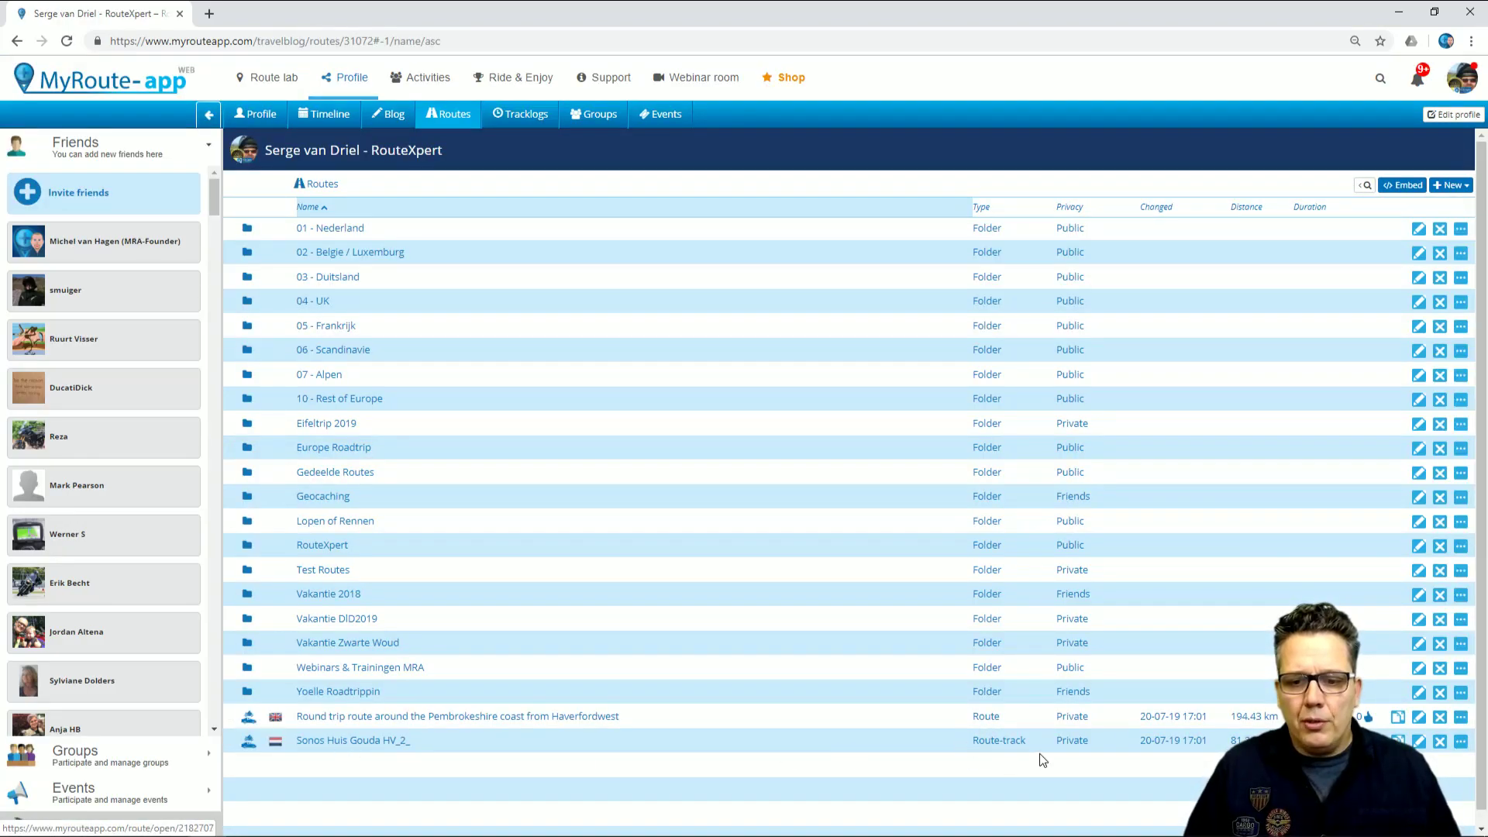
click(342, 747)
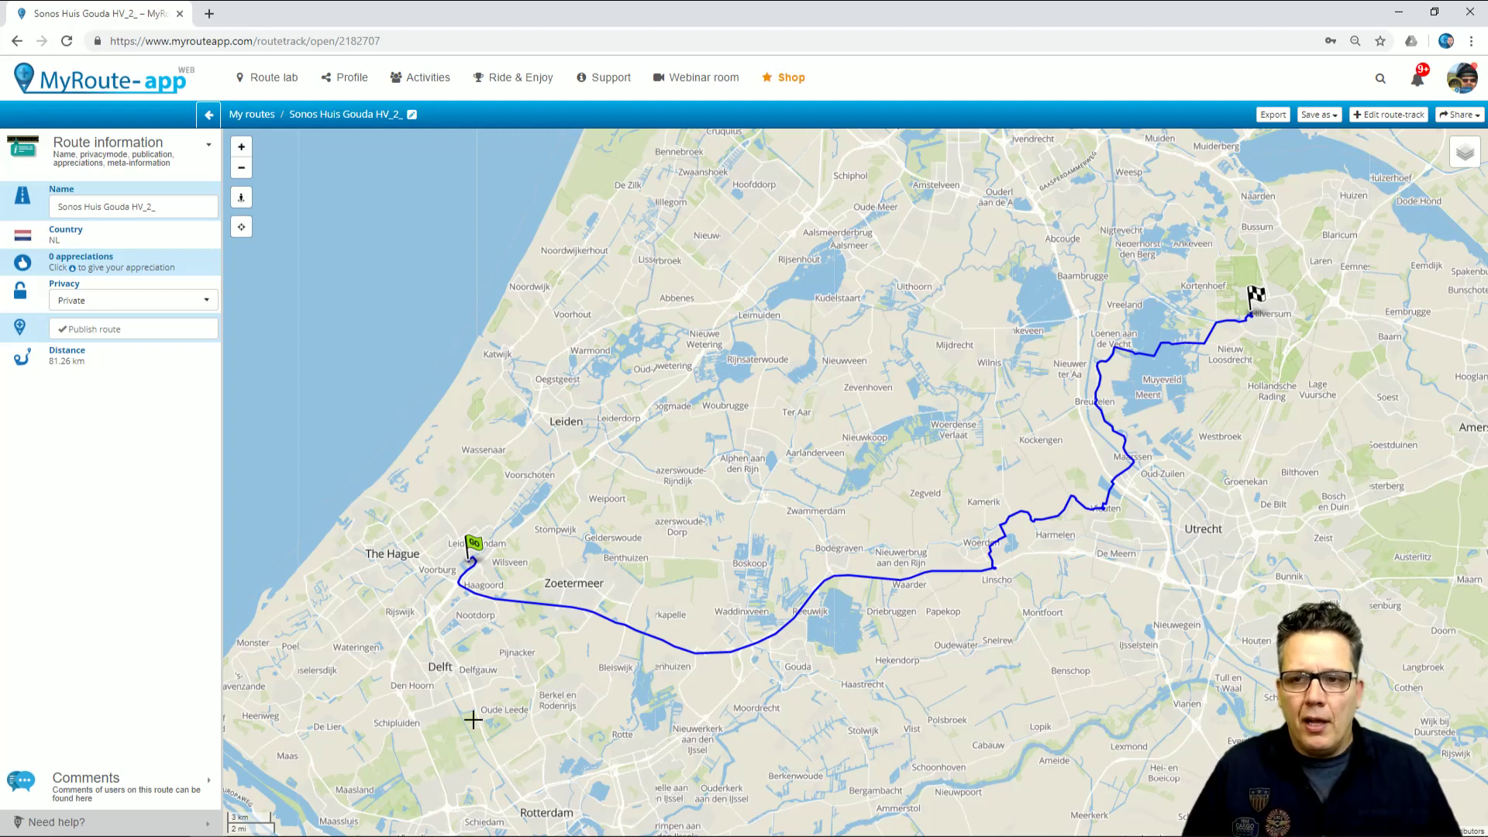
Check the Export and Save as options, then convert the Sonos Huis Gouda HV_2_ track into a route
click(1275, 118)
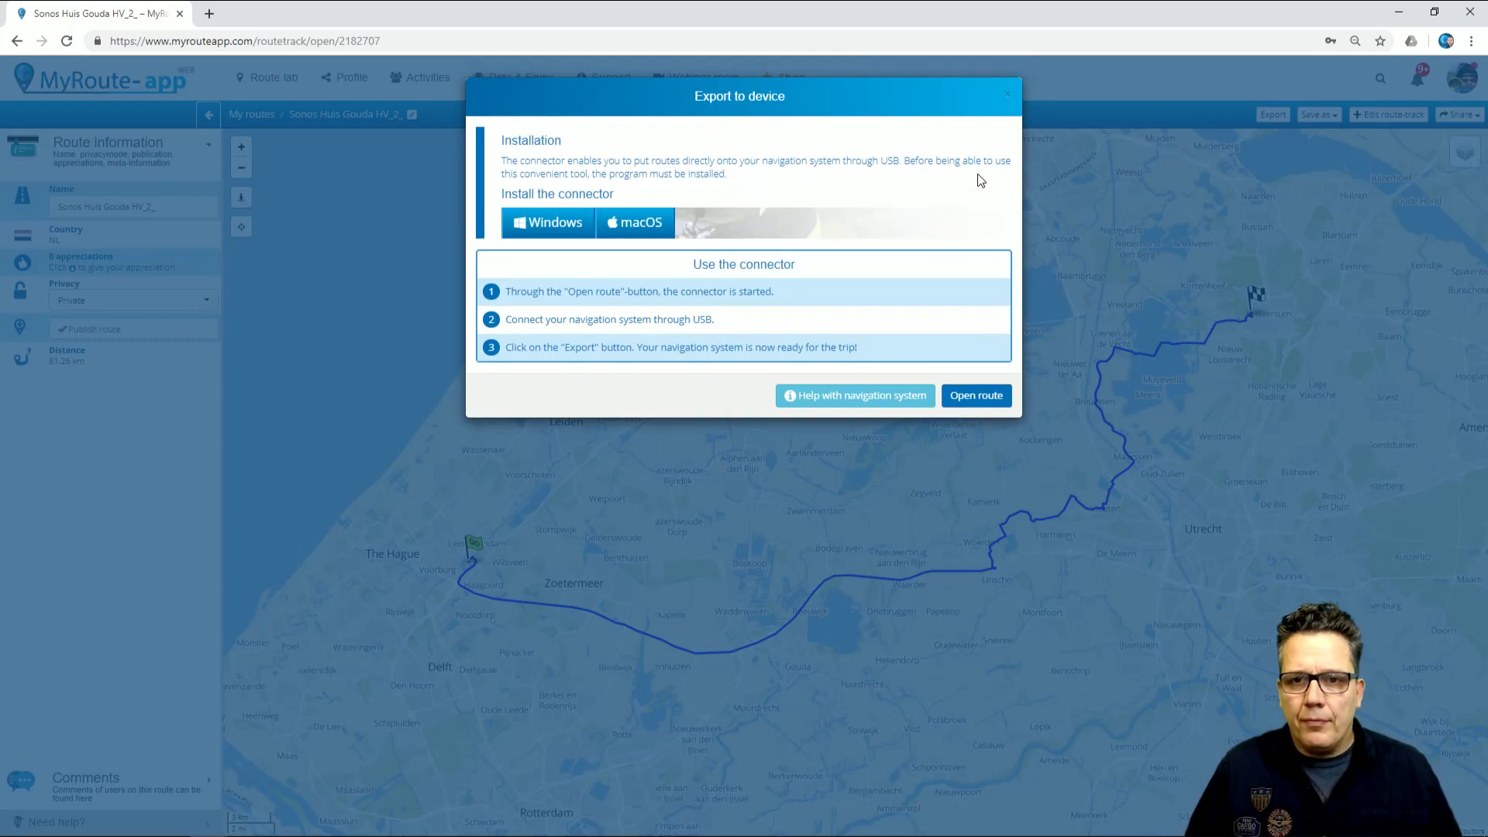
click(1008, 94)
click(1310, 118)
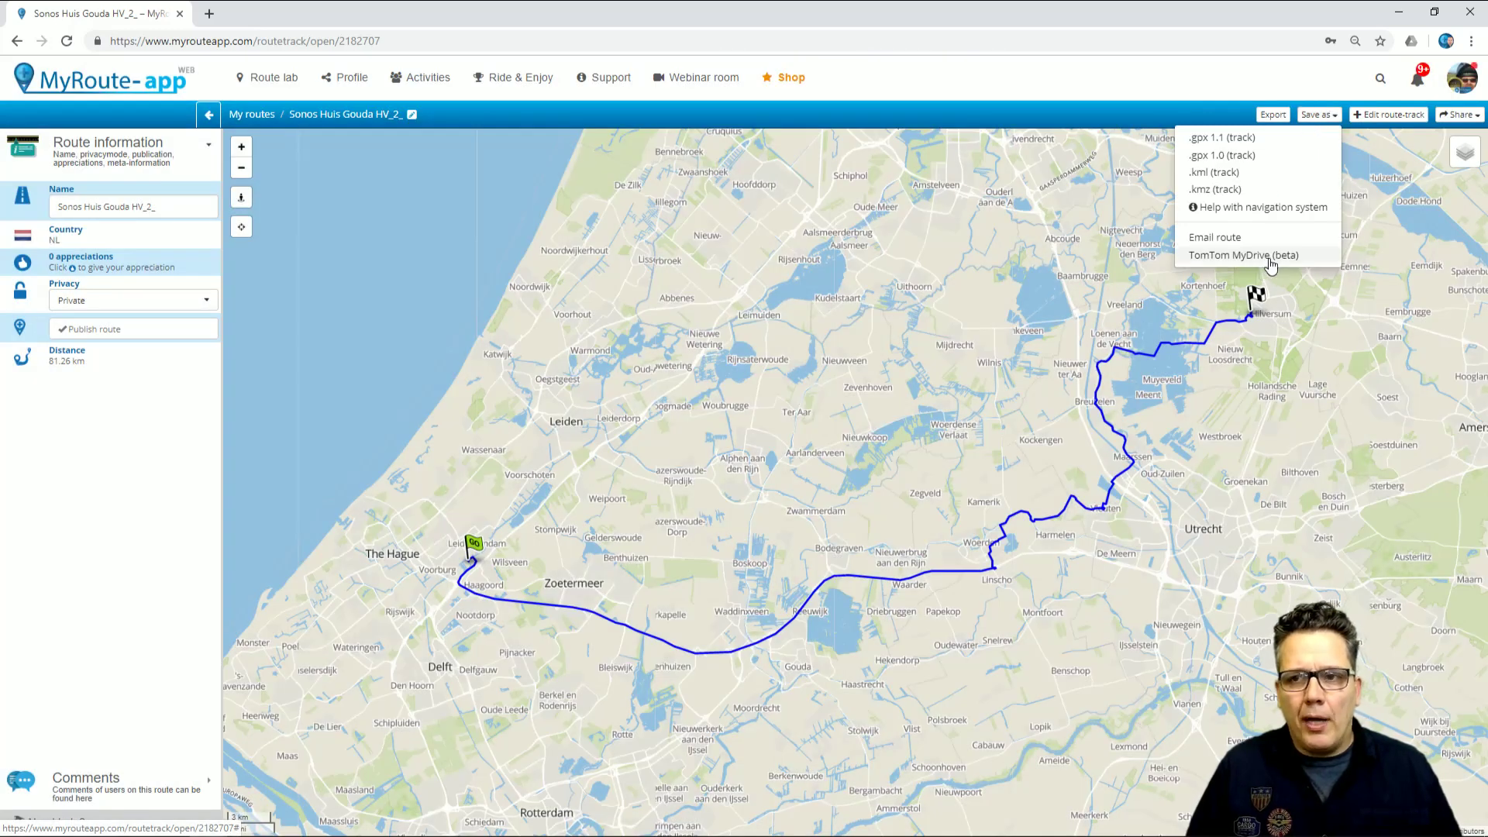
click(1319, 115)
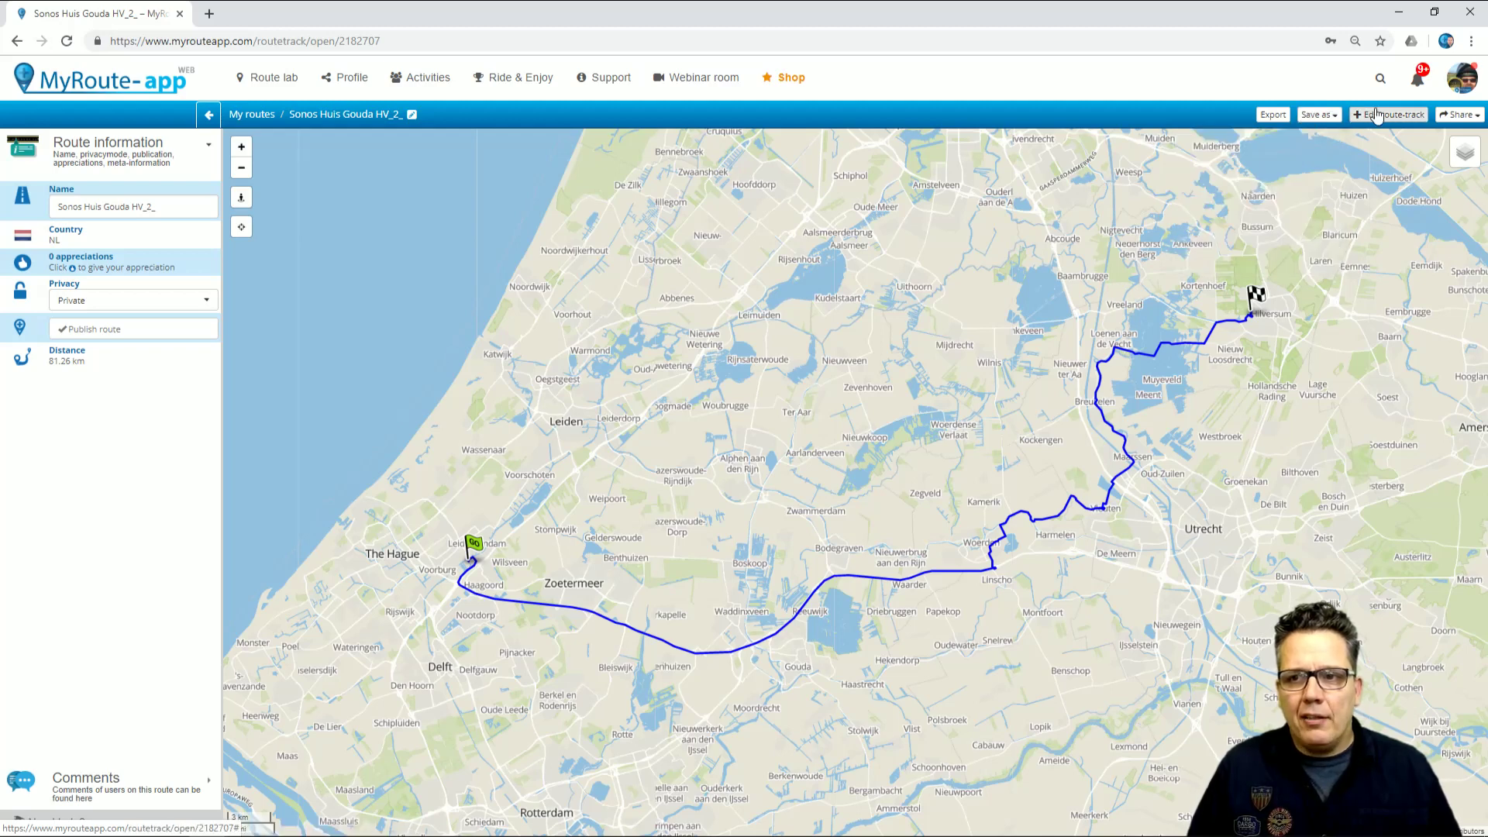
click(1377, 115)
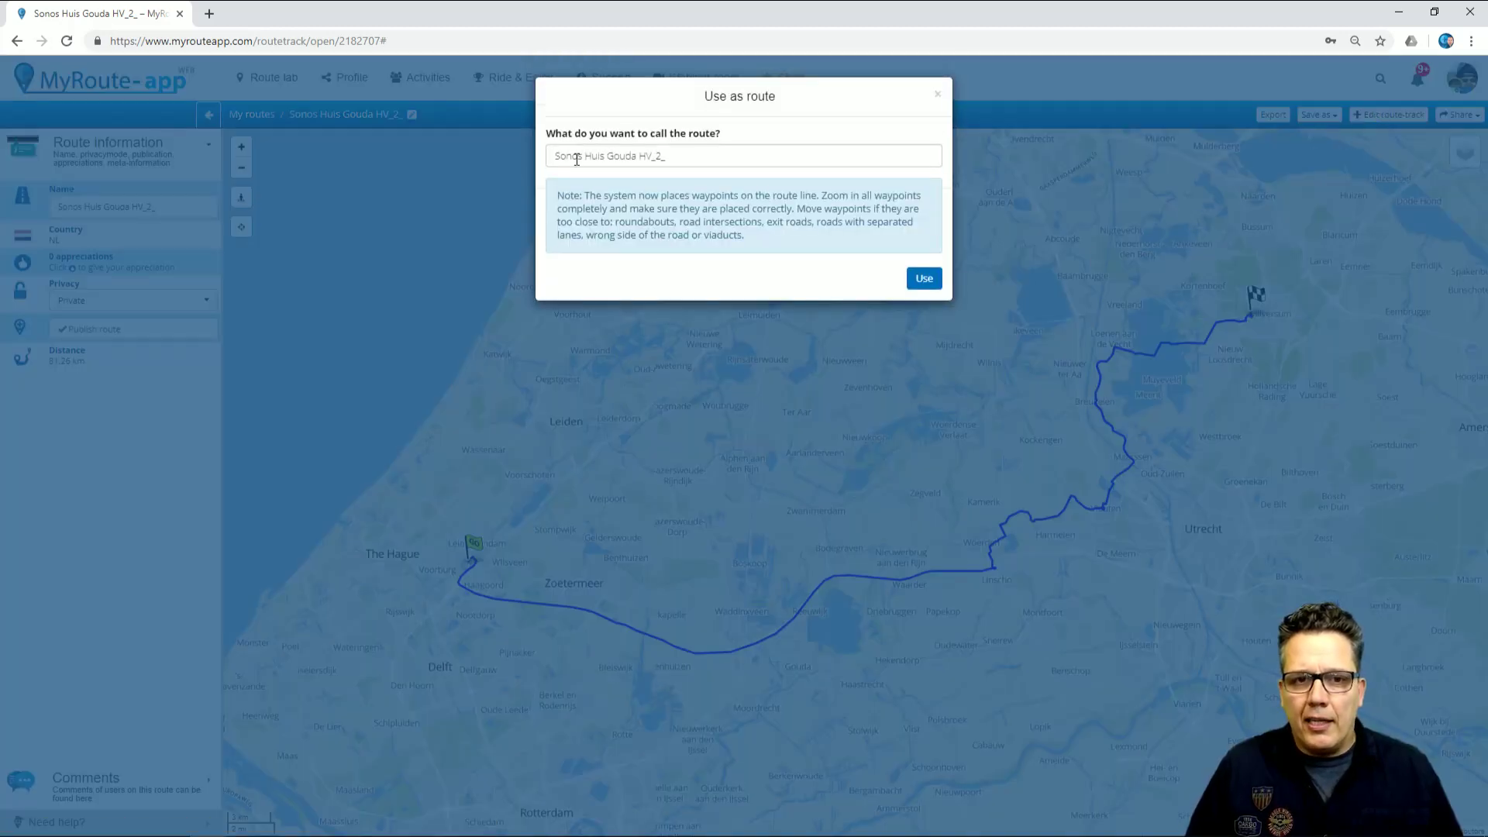
click(923, 277)
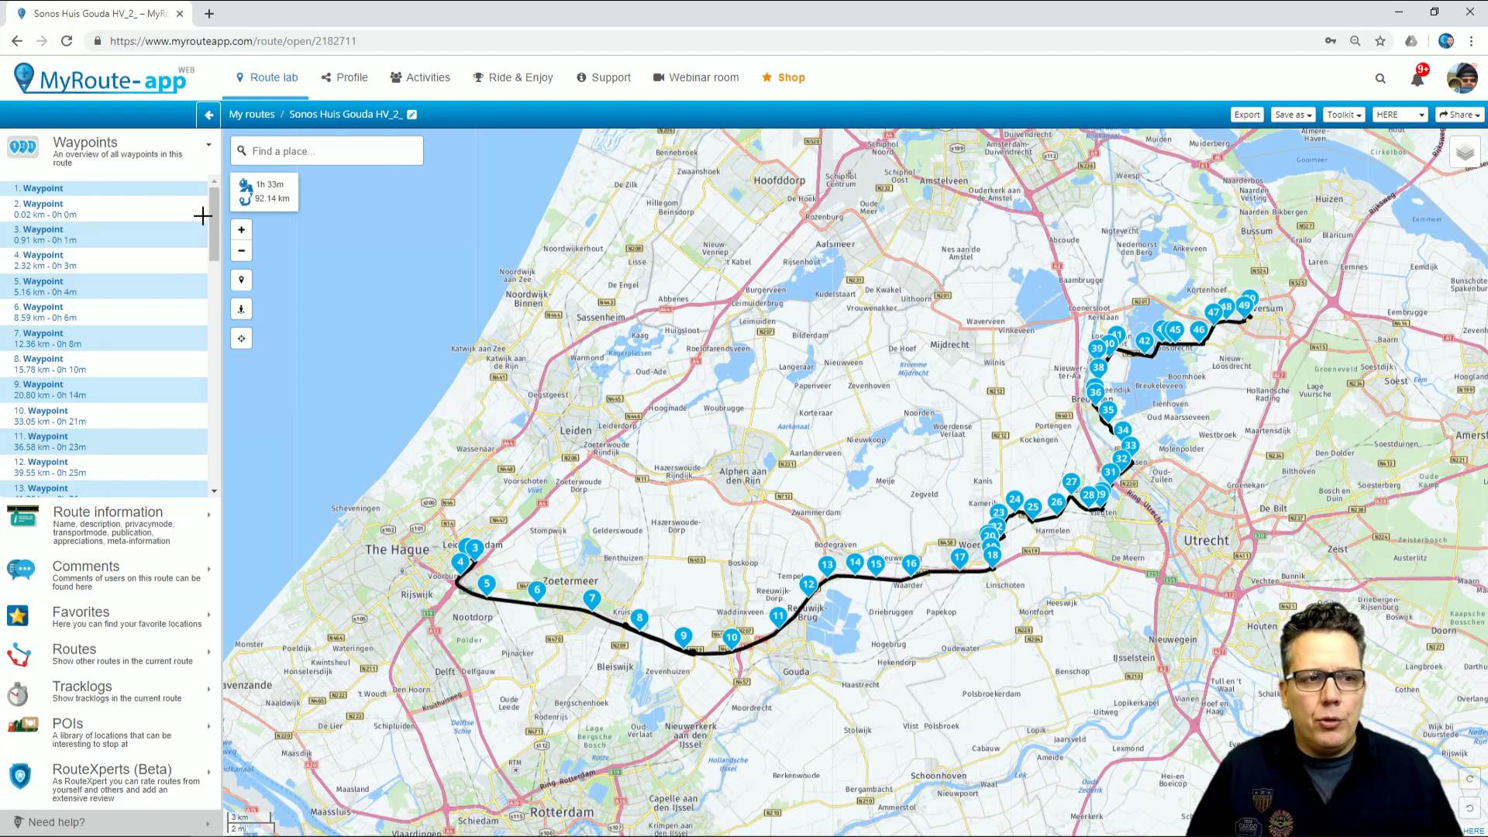
Move waypoint 1 onto Vlietweg and delete the redundant waypoint 2
click(90, 190)
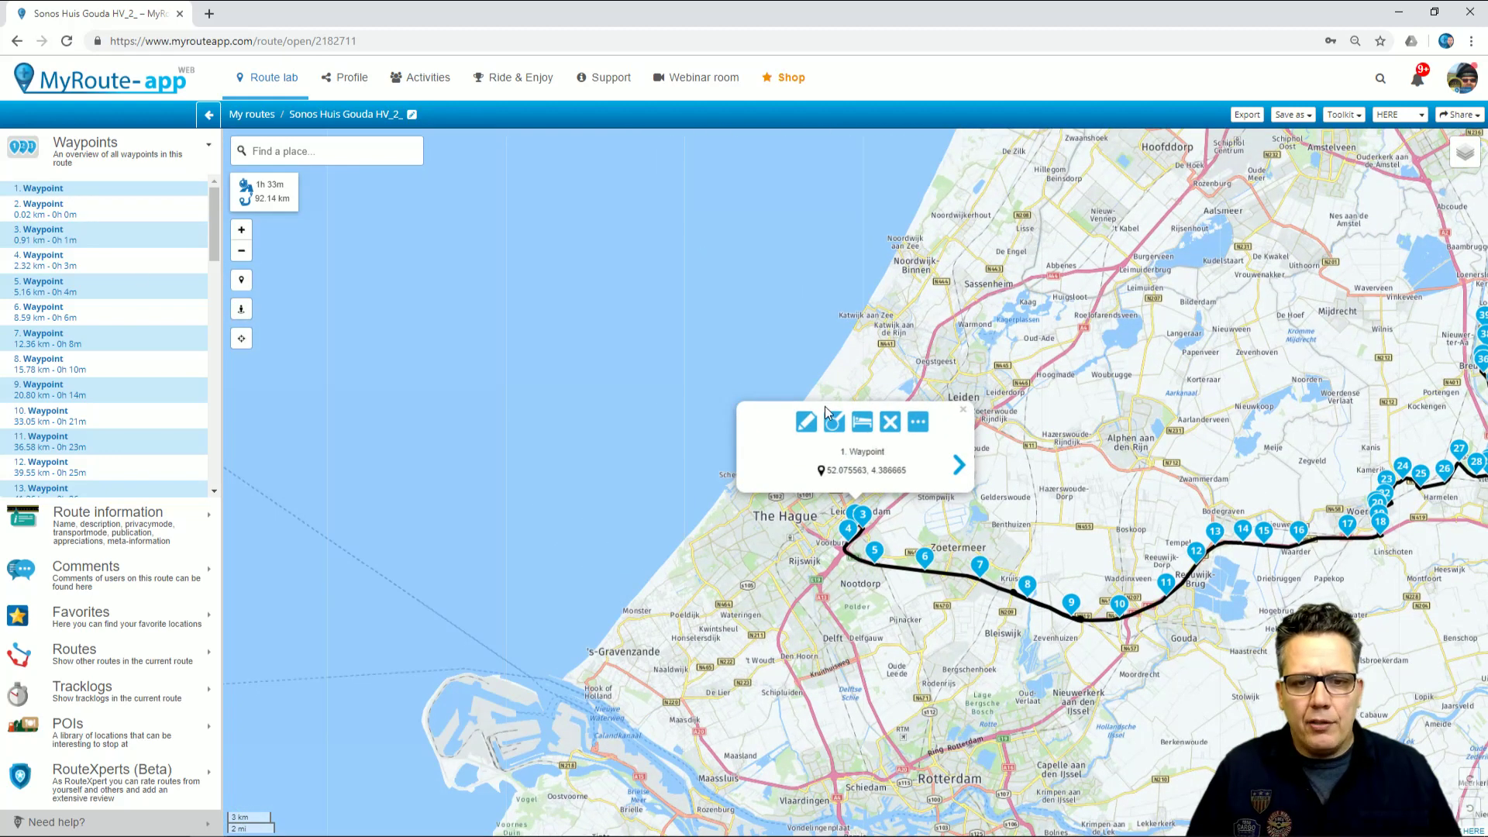
click(831, 418)
click(959, 421)
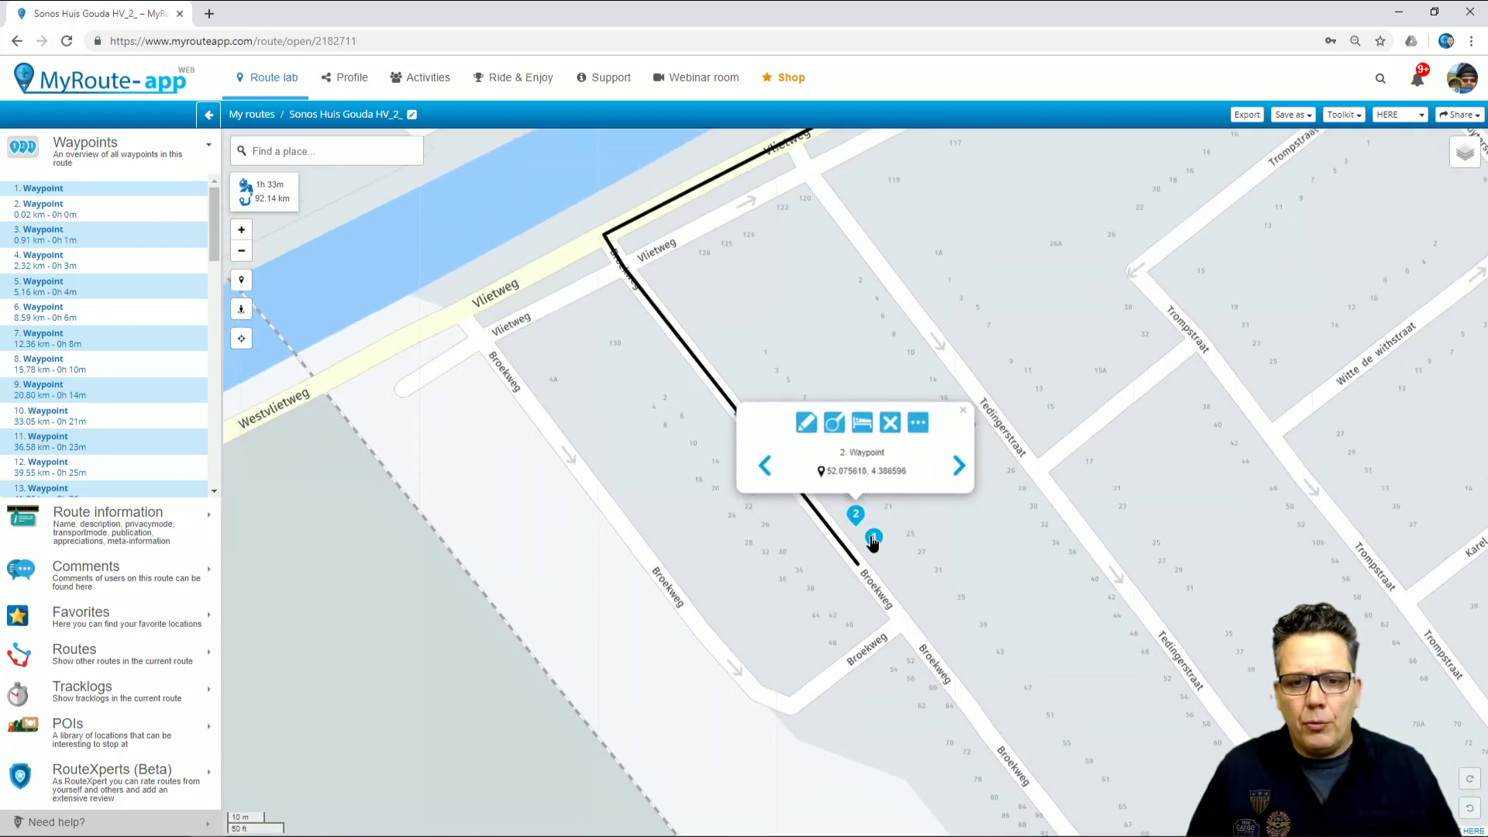
mouse_move(873, 541)
mouse_down()
mouse_move(708, 324)
mouse_move(661, 195)
mouse_up()
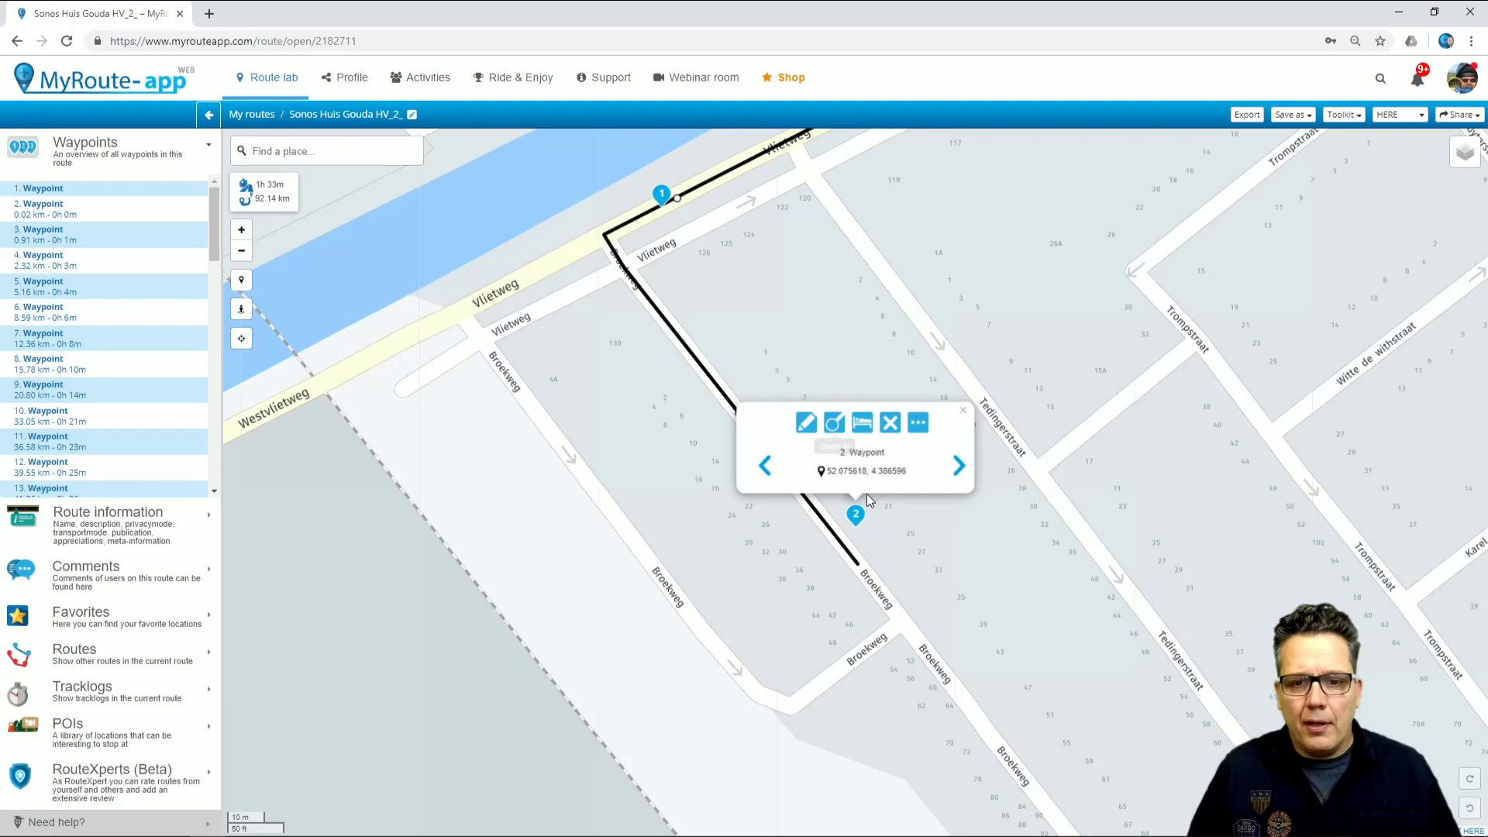
click(855, 514)
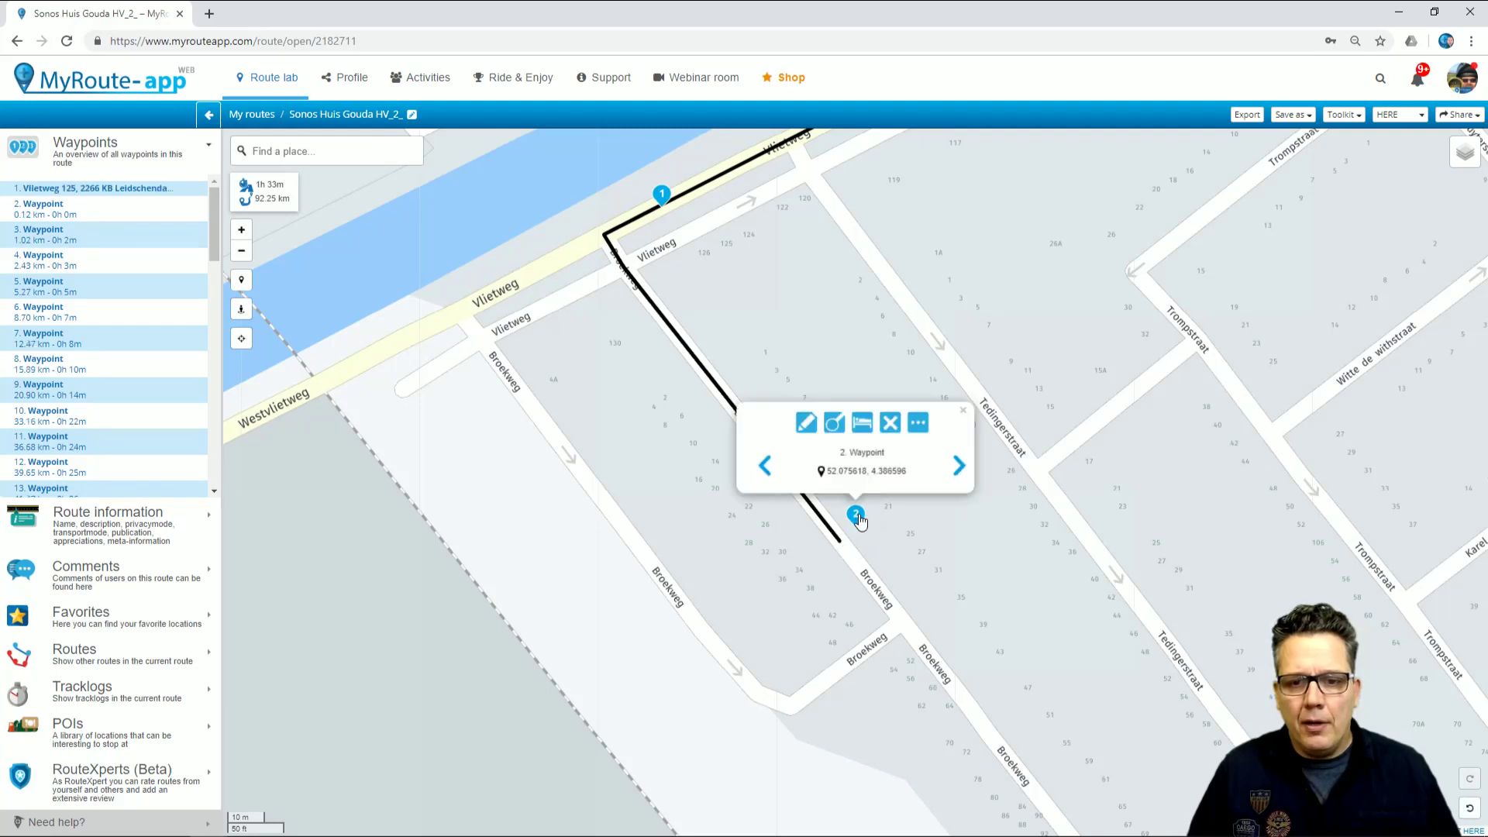
click(889, 423)
Step through waypoints 2 to 4 from the first waypoint's popup, then zoom out
click(653, 183)
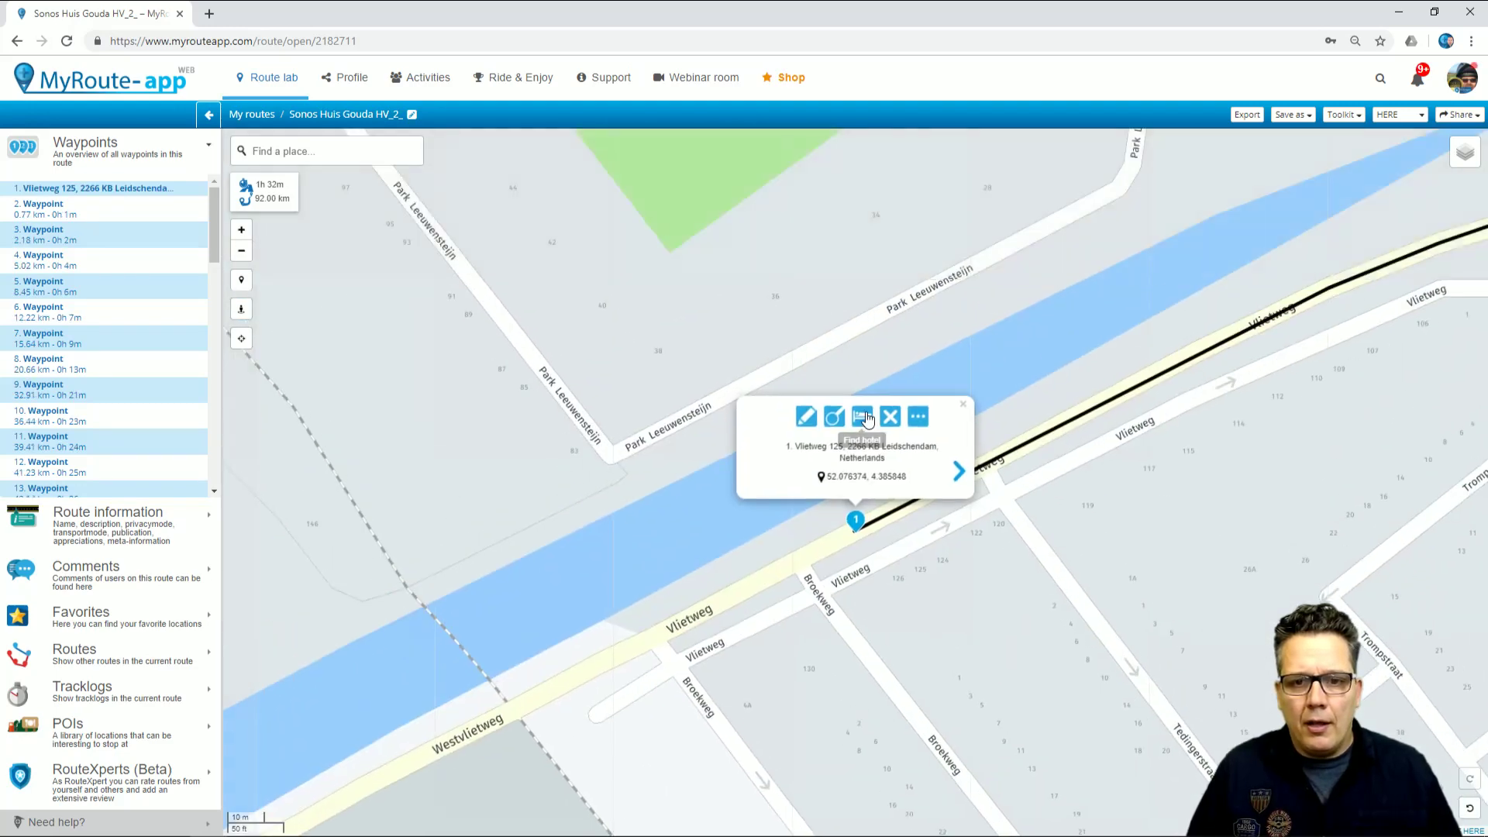
click(956, 473)
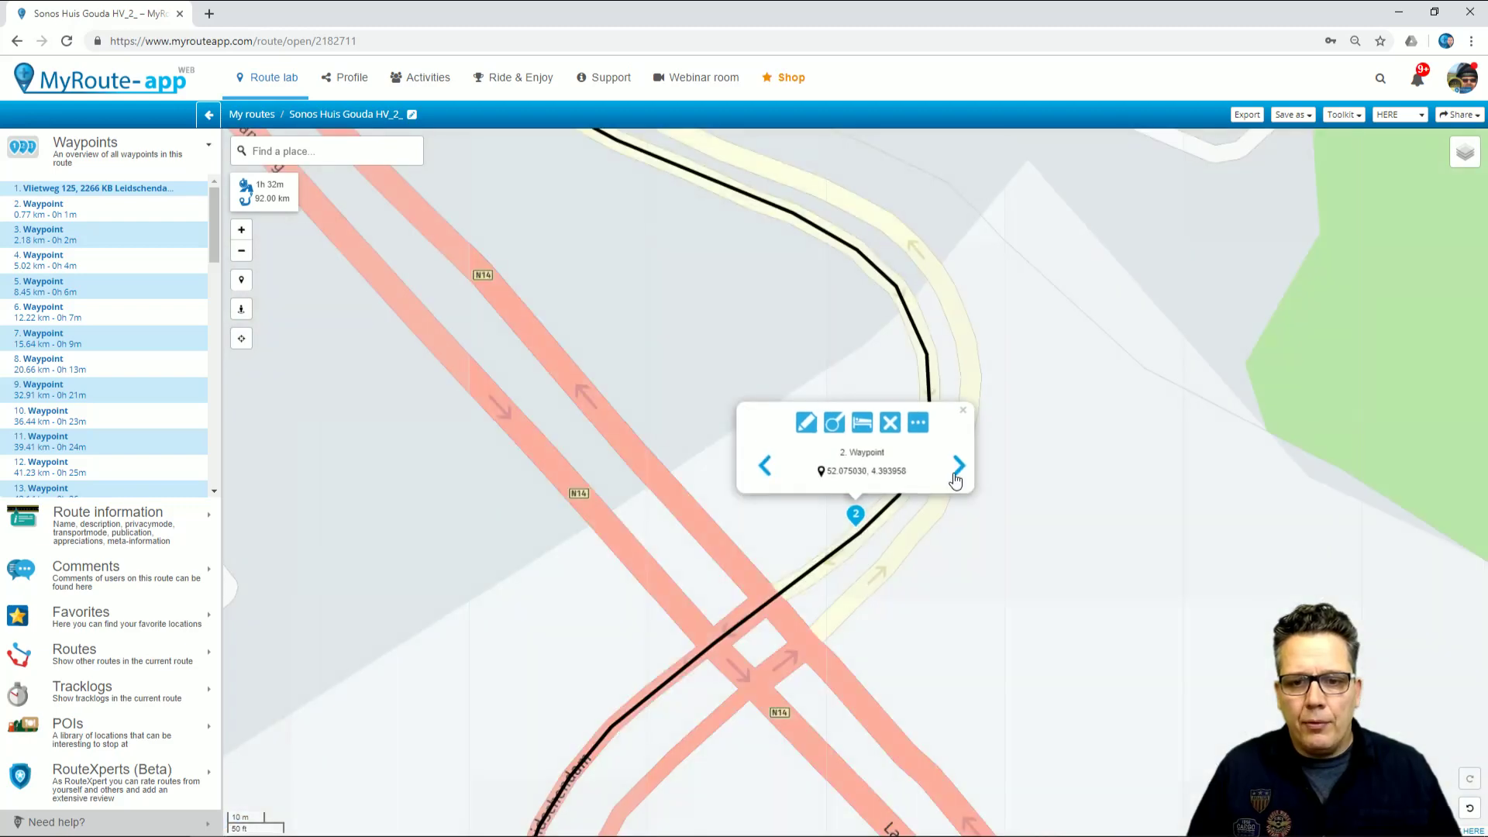
click(955, 472)
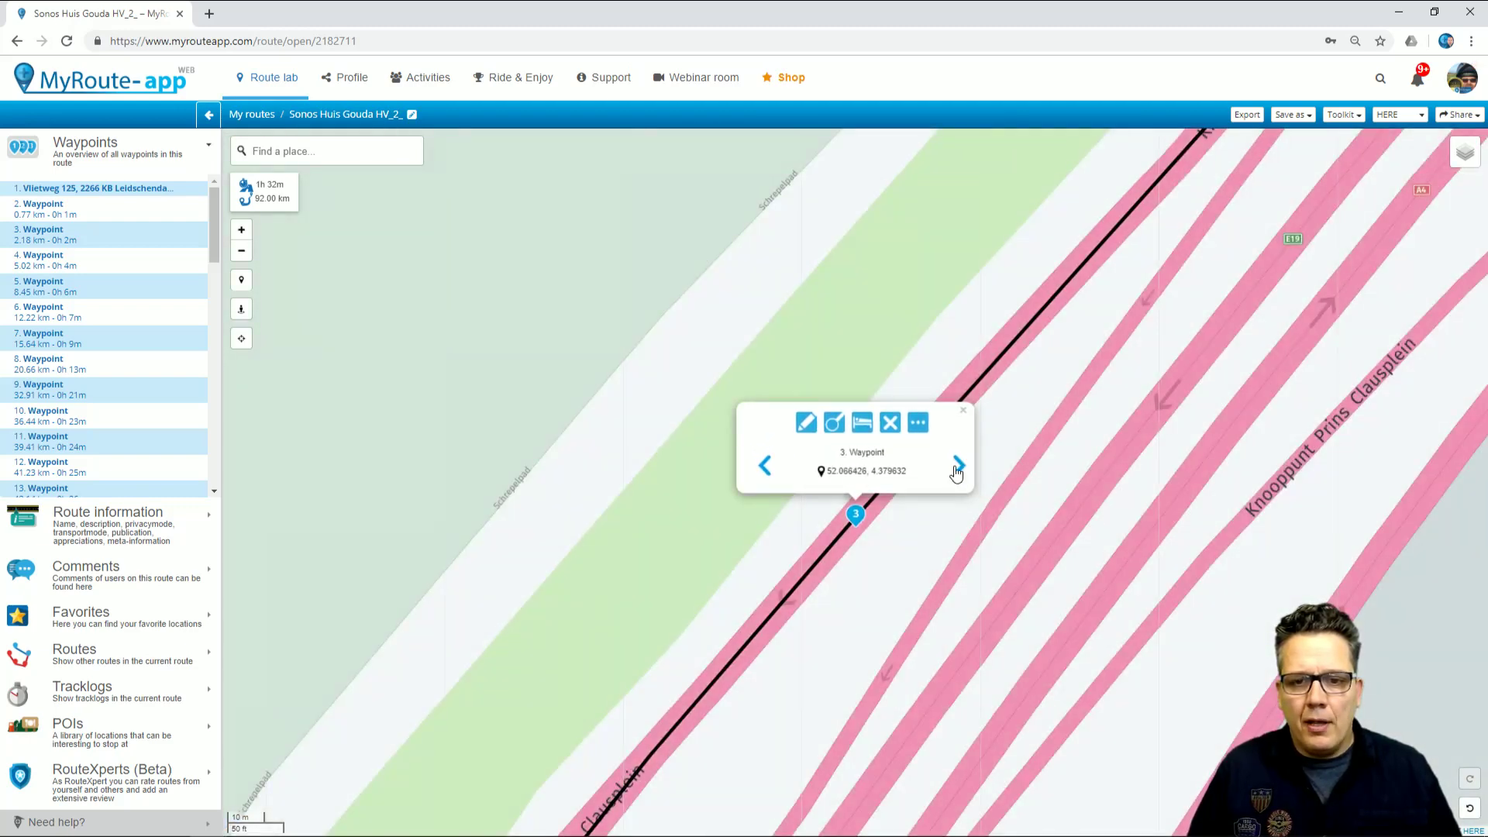
click(955, 463)
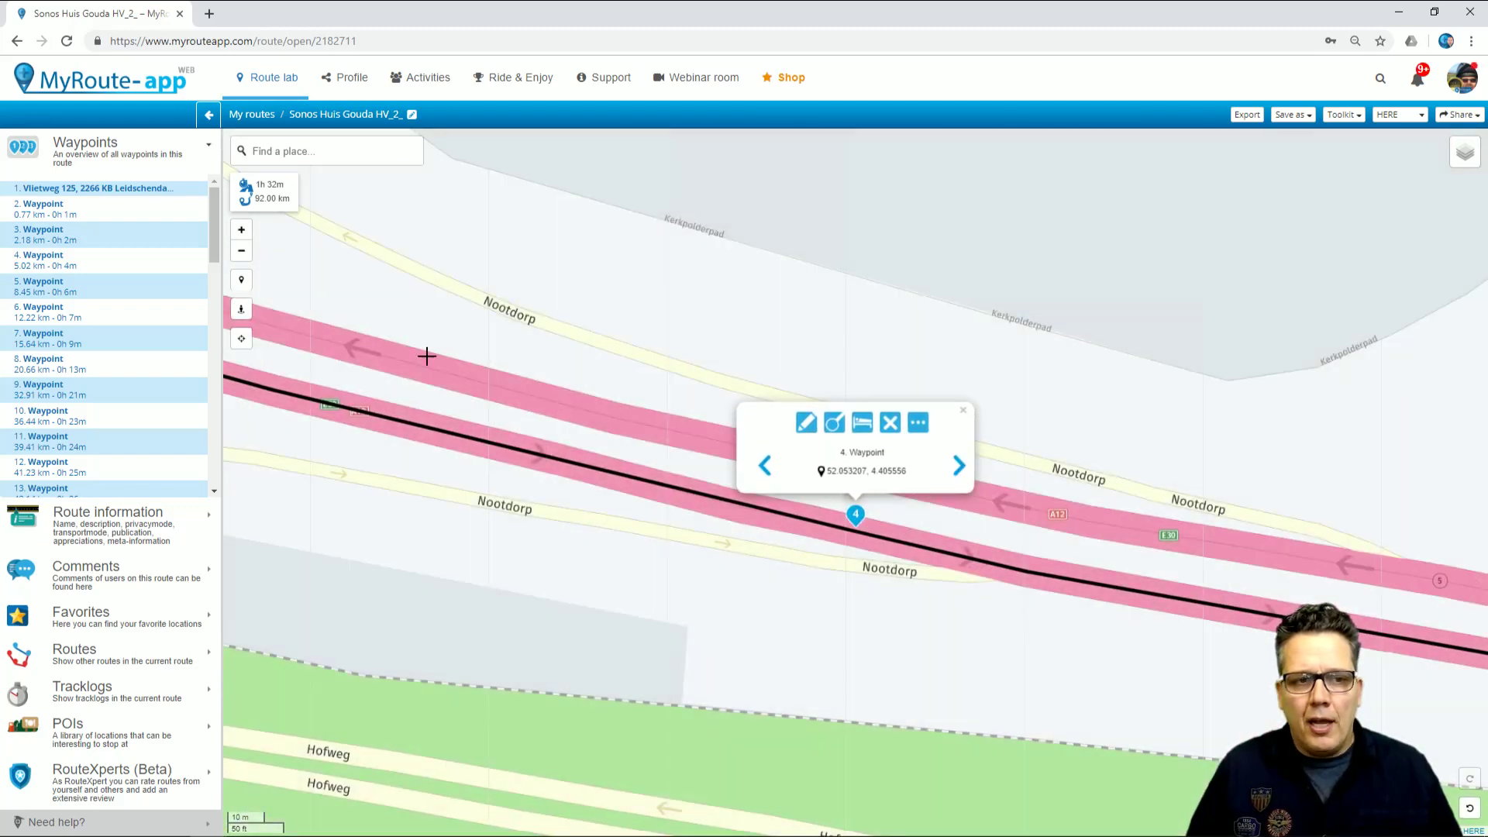
click(243, 251)
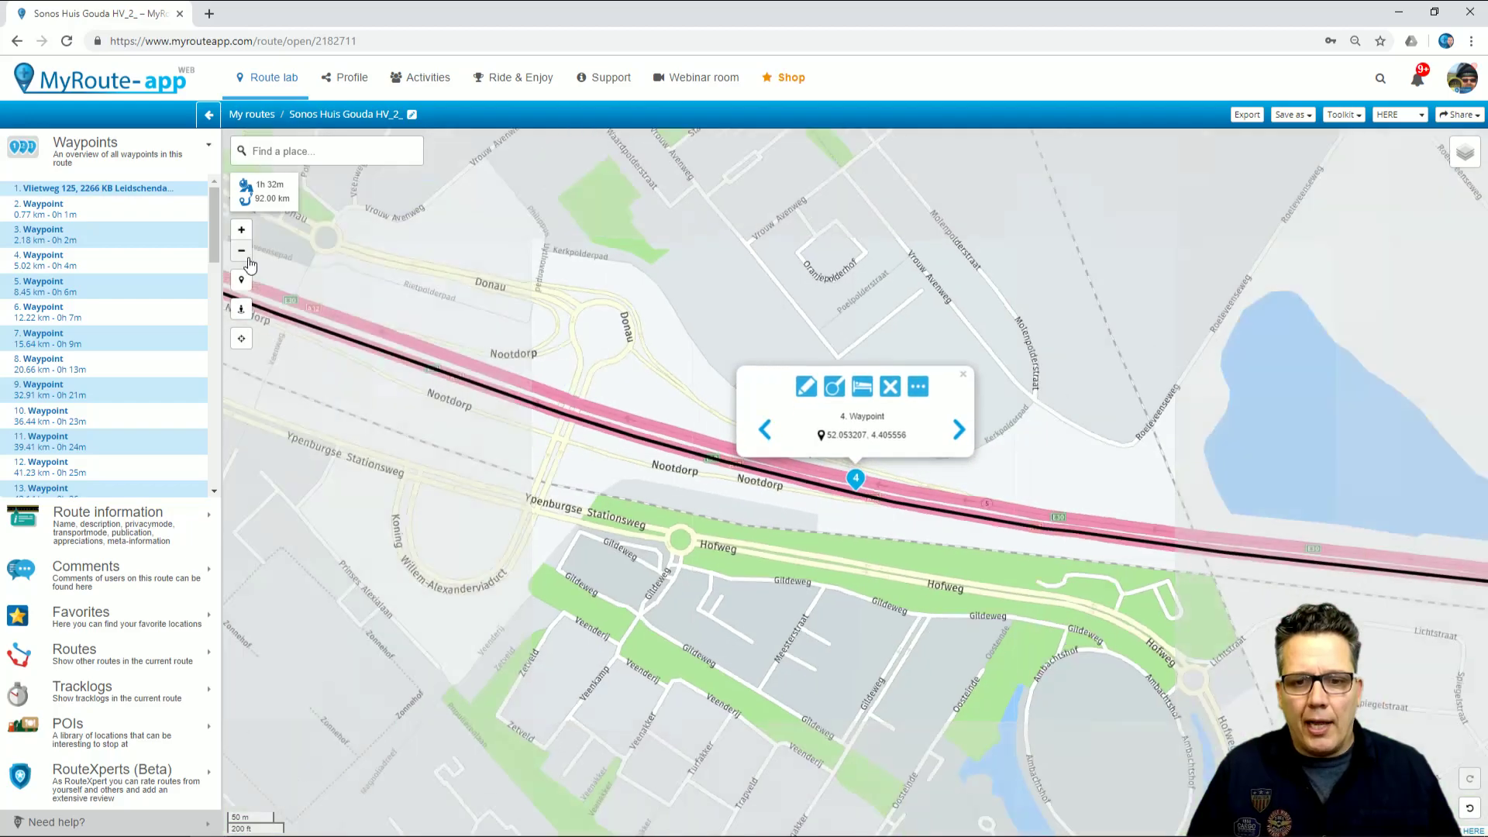